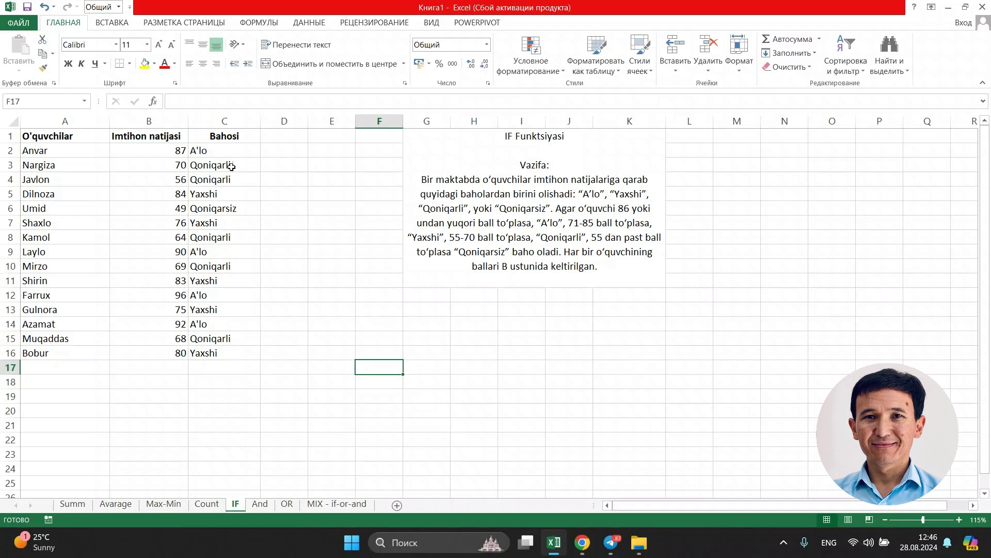
# Examine the nested ЕСЛИ (IF) grading formulas in cells C2 and C3 of the IF sheet.
pyautogui.click(217, 149)
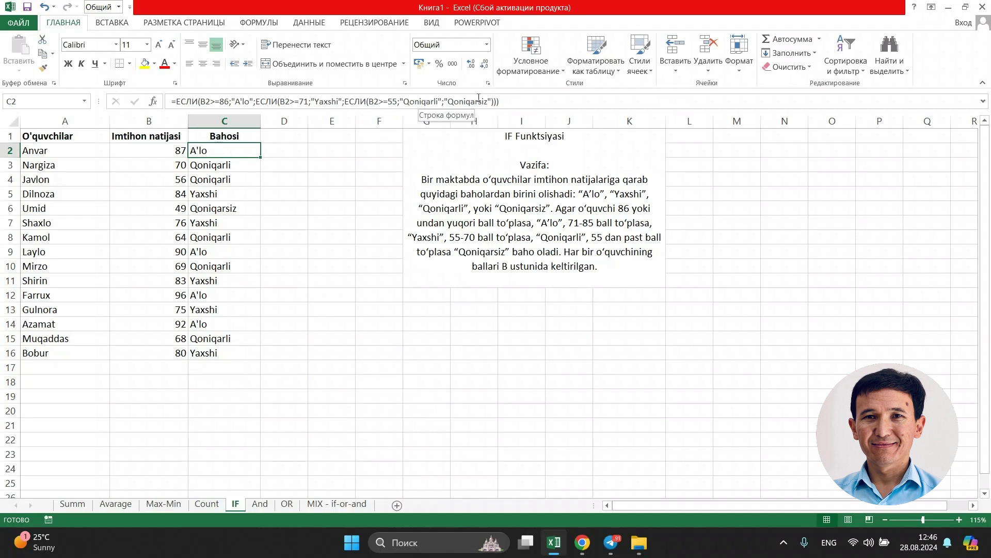
pyautogui.click(217, 168)
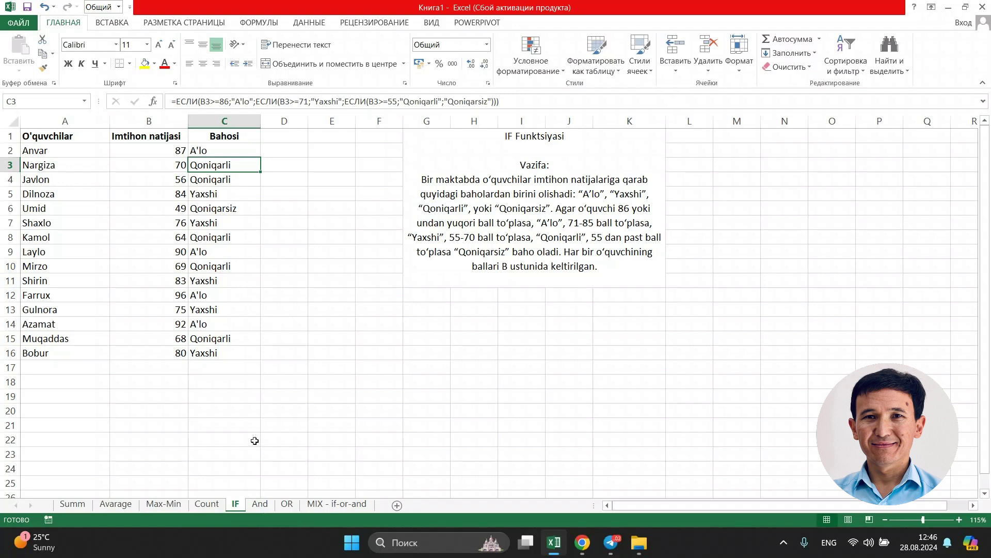
# In the And sheet's task description, replace the word "dollar" after 200 with "ming sum".
pyautogui.click(261, 510)
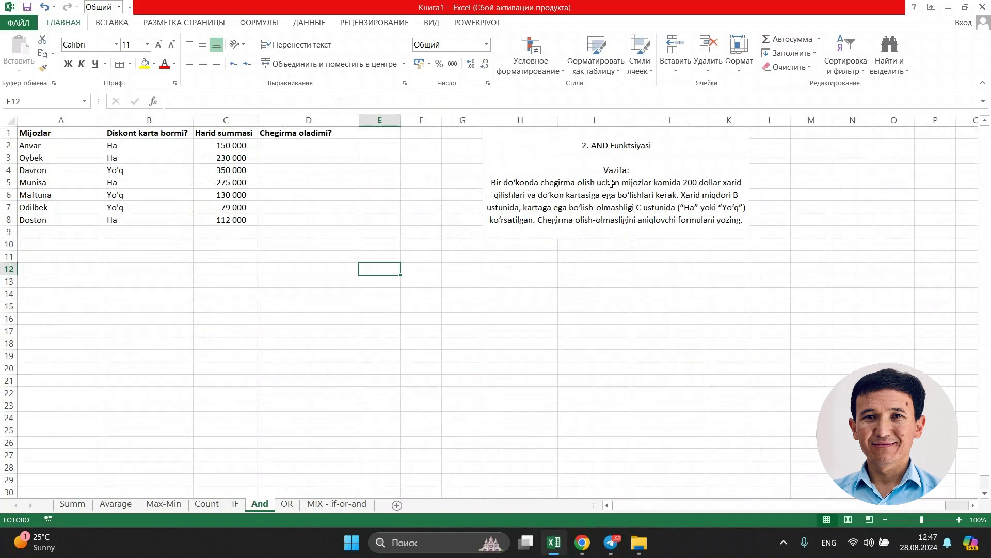
pyautogui.click(688, 185)
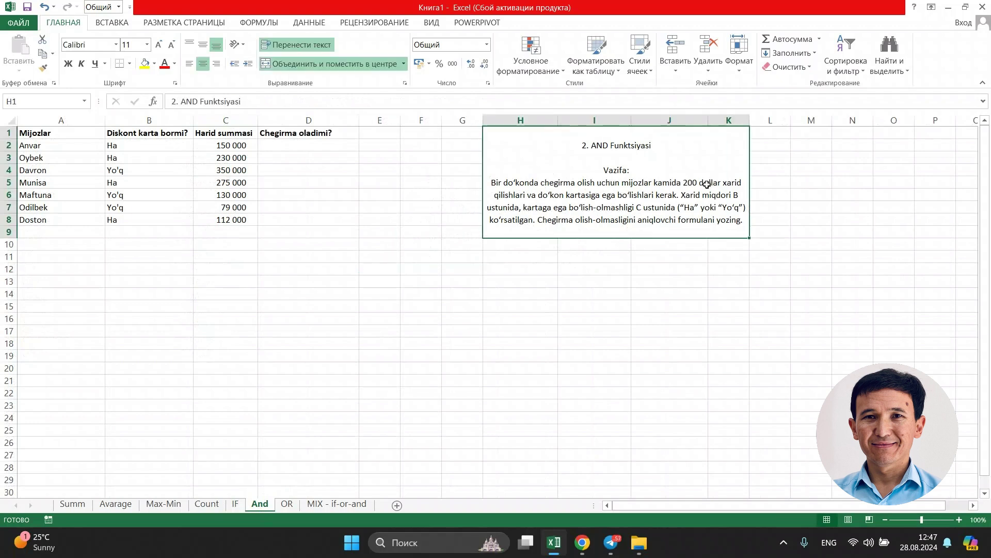
pyautogui.doubleClick(711, 185)
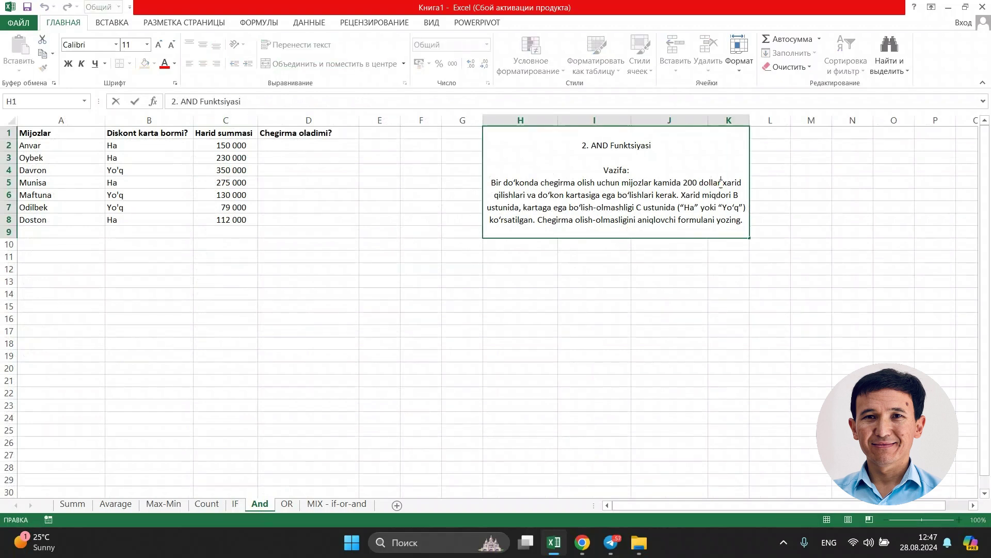
pyautogui.press('BackSpace')
pyautogui.press('BackSpace')
pyautogui.press('BackSpace')
pyautogui.press('BackSpace')
pyautogui.press('BackSpace')
pyautogui.press('BackSpace')
pyautogui.write('ming')
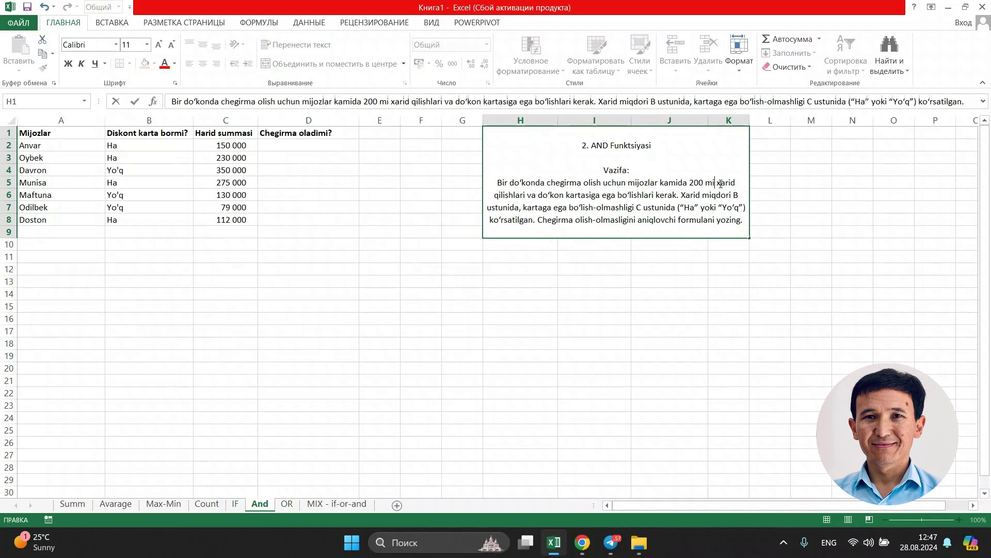
pyautogui.write(' sum')
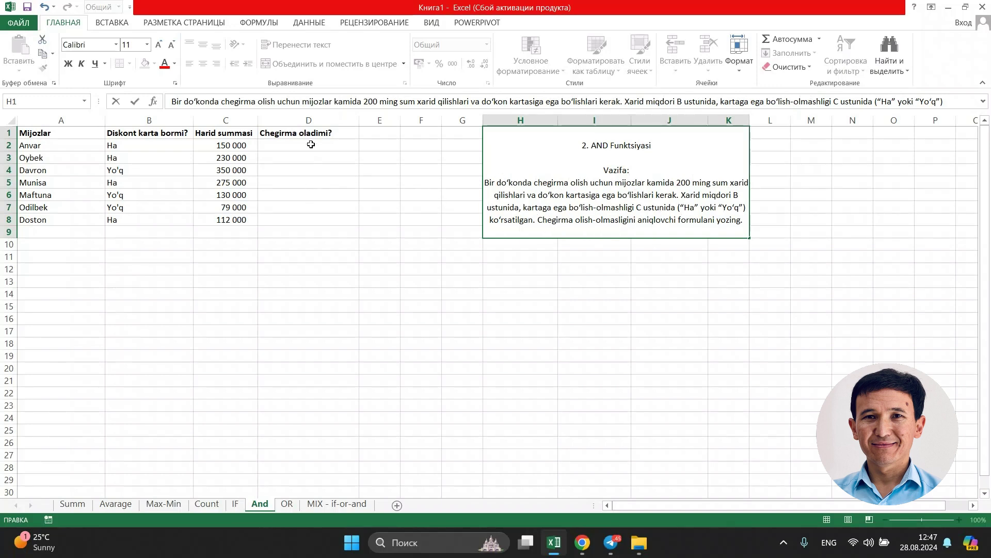
pyautogui.press('Return')
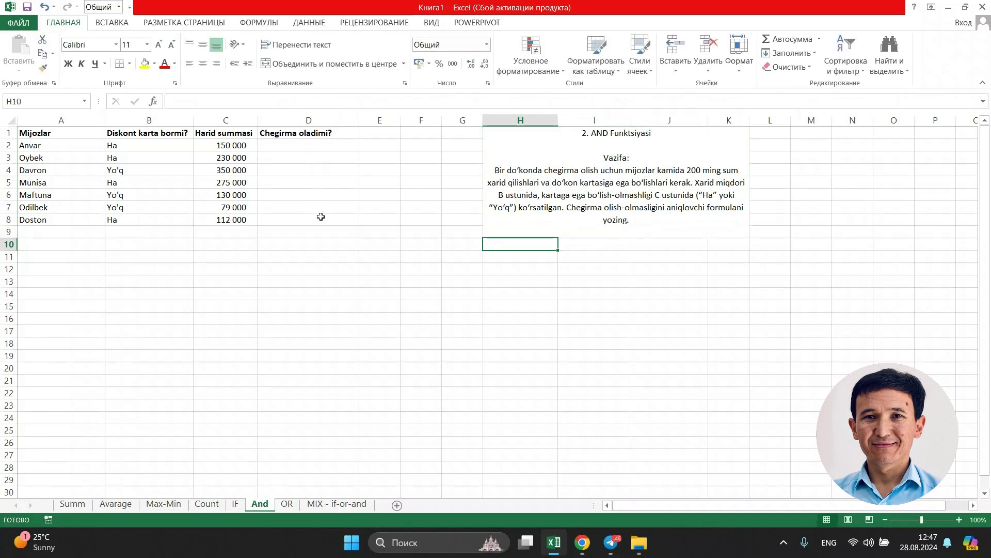
# Review the task description and the customers' discount card and purchase data in A2:C8.
pyautogui.click(583, 195)
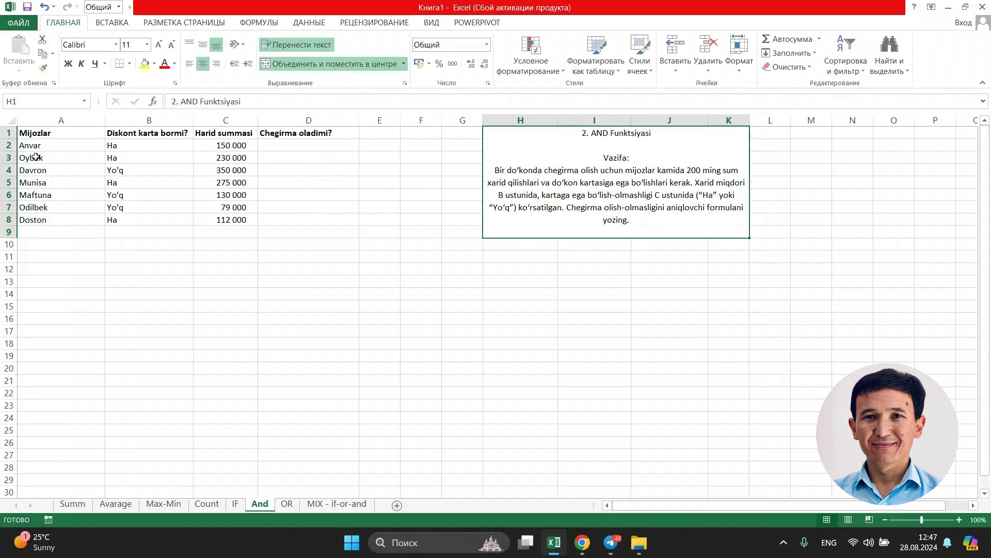
pyautogui.moveTo(33, 145); pyautogui.dragTo(206, 214)
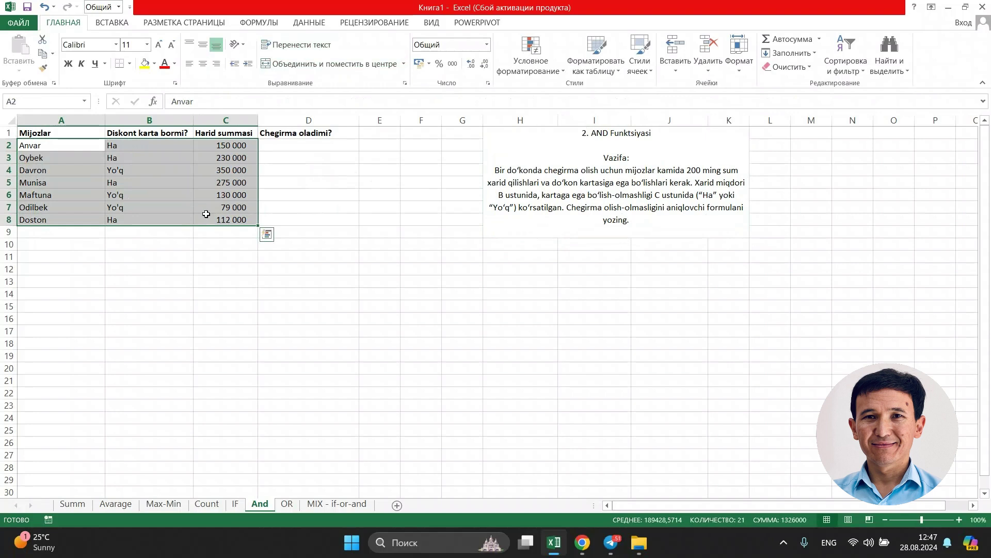
pyautogui.click(286, 224)
pyautogui.click(49, 140)
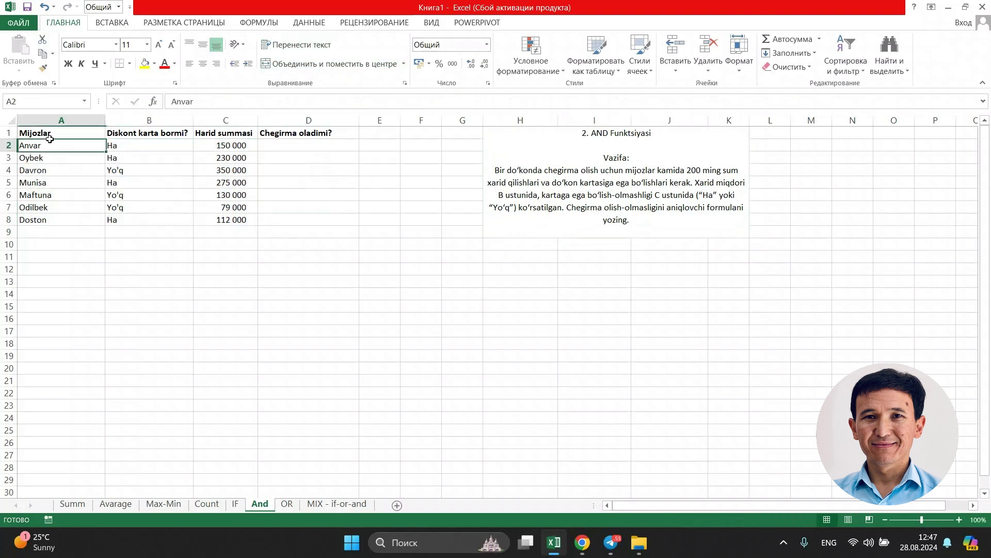
pyautogui.moveTo(49, 139); pyautogui.dragTo(215, 216)
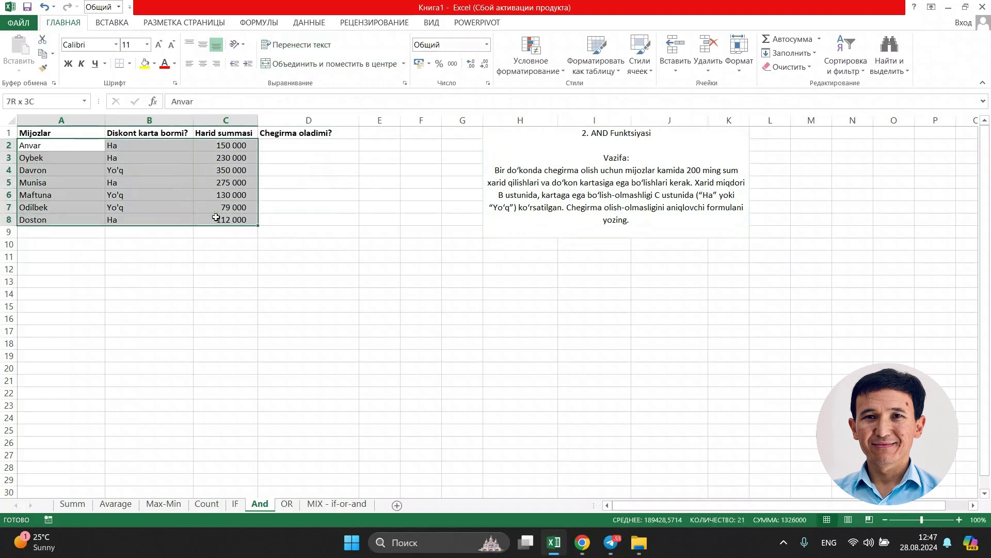
# Begin a formula with the И (AND) function in D2, under the "Chegirma oladimi?" heading.
pyautogui.click(303, 146)
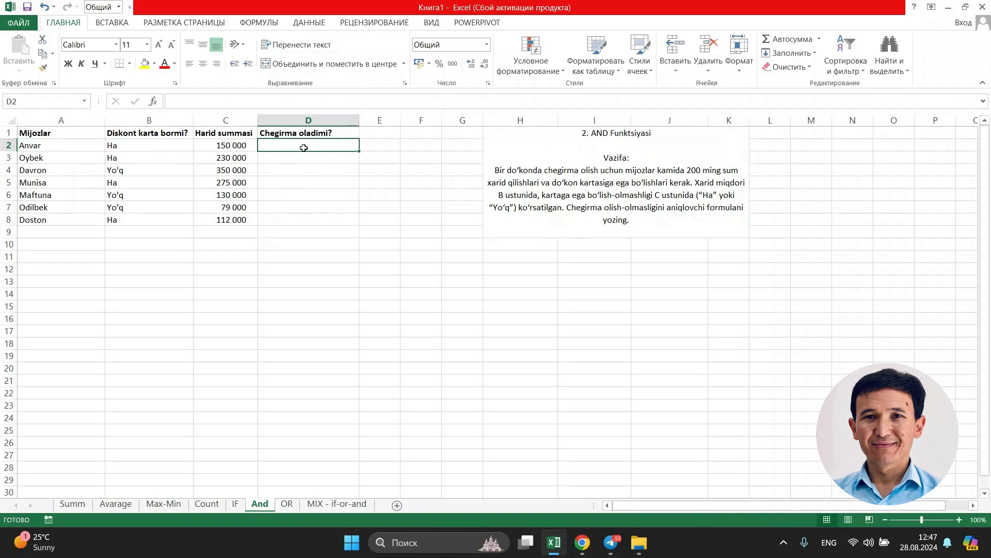
pyautogui.write('=')
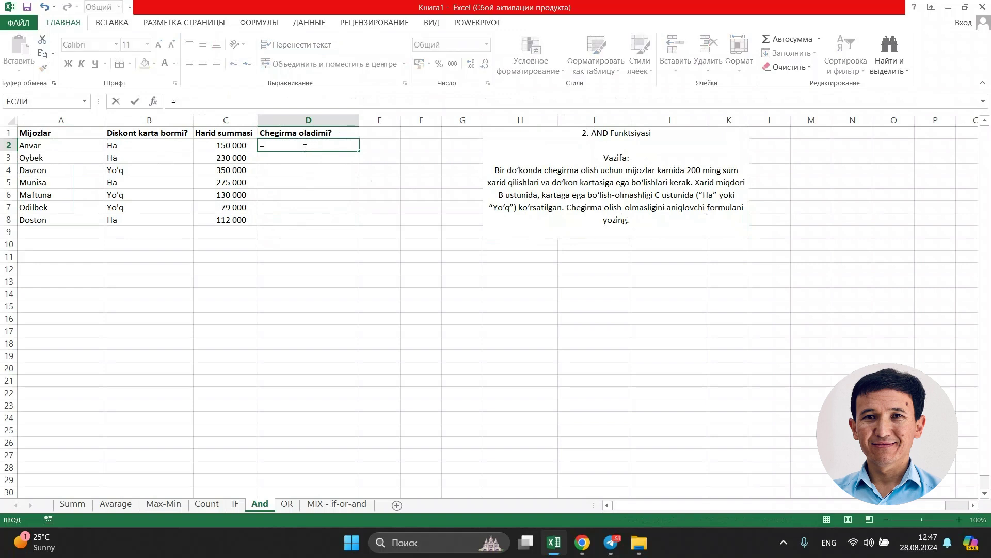
pyautogui.hotkey('alt', 'shift')
pyautogui.hotkey('alt', 'shift')
pyautogui.write('И')
pyautogui.press('BackSpace')
pyautogui.write('И')
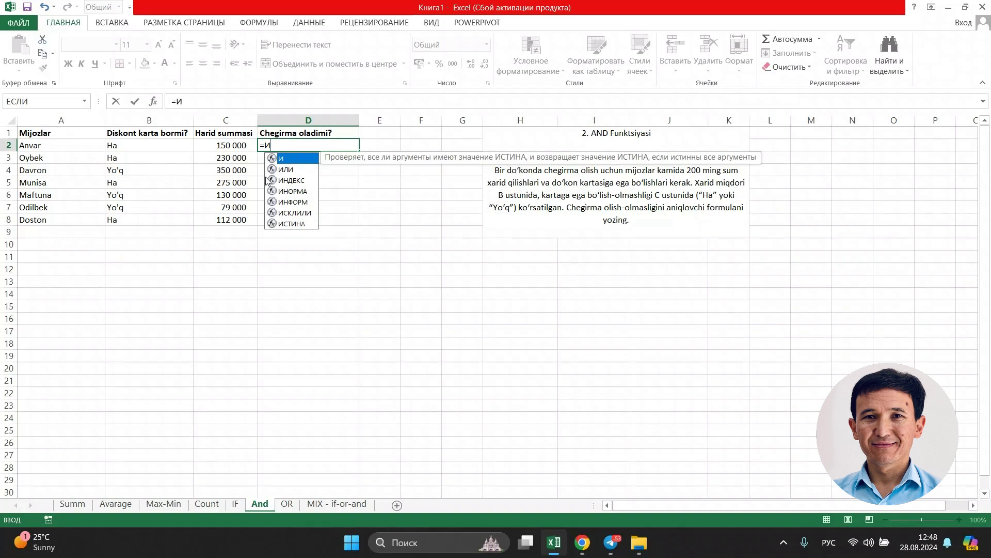
pyautogui.press('Tab')
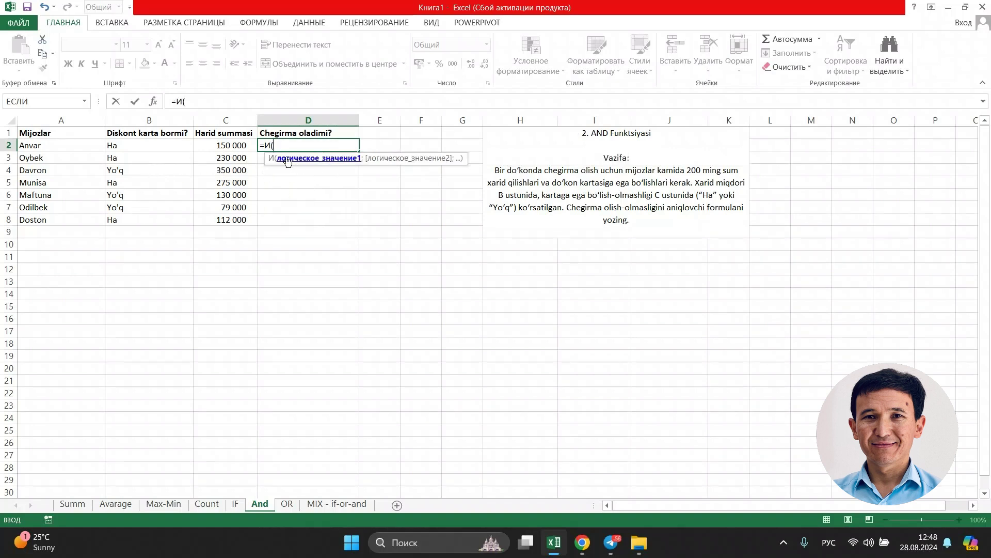
# Complete the И formula in D2 with the conditions B2="Ha" and C2>=200000.
pyautogui.click(142, 145)
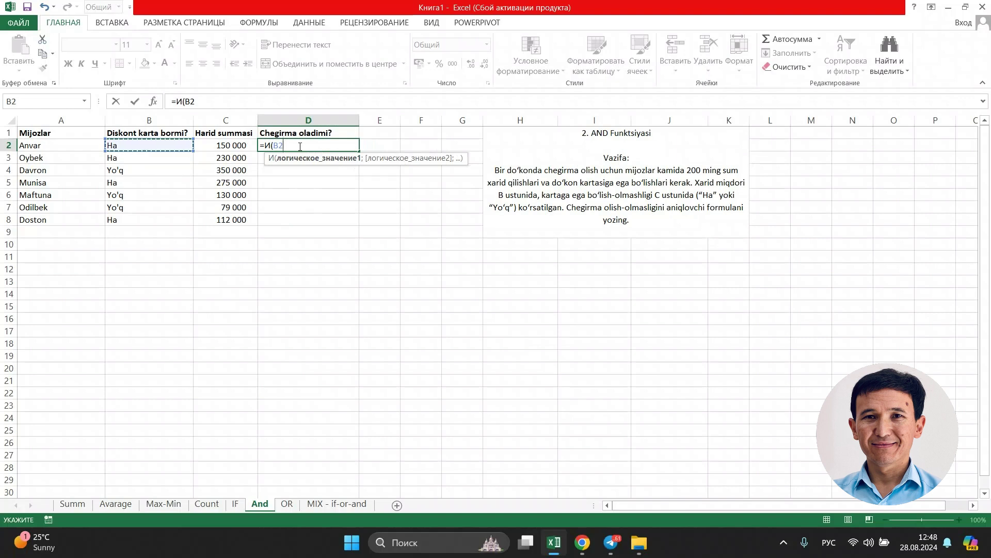
pyautogui.hotkey('alt', 'shift')
pyautogui.write('=')
pyautogui.write('"Ha')
pyautogui.write(';')
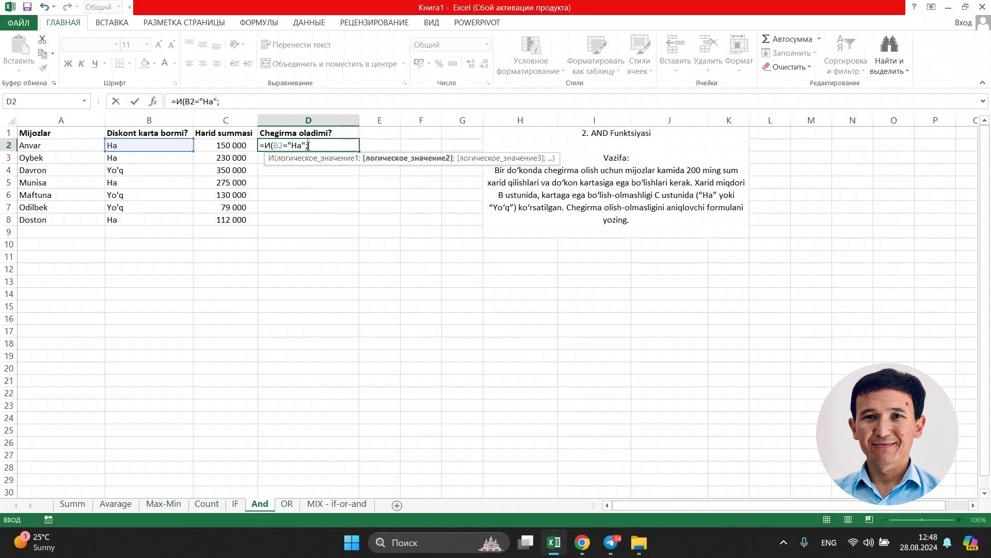
pyautogui.click(221, 146)
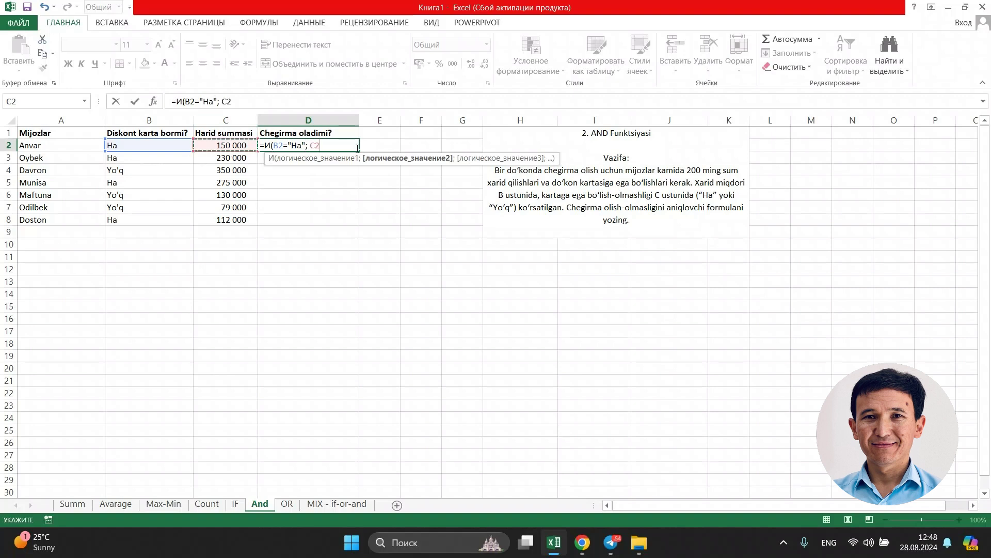
pyautogui.write('>=200000')
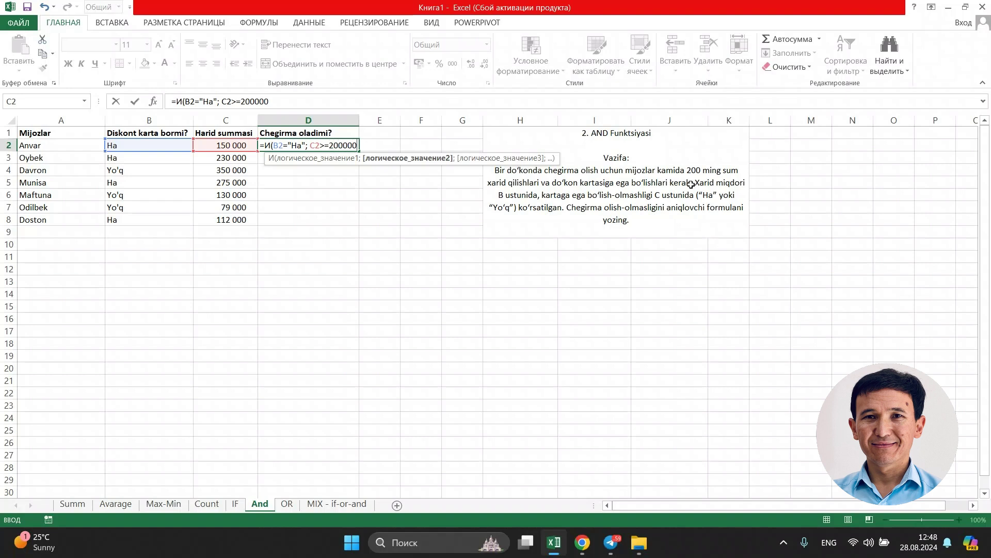
pyautogui.press('Return')
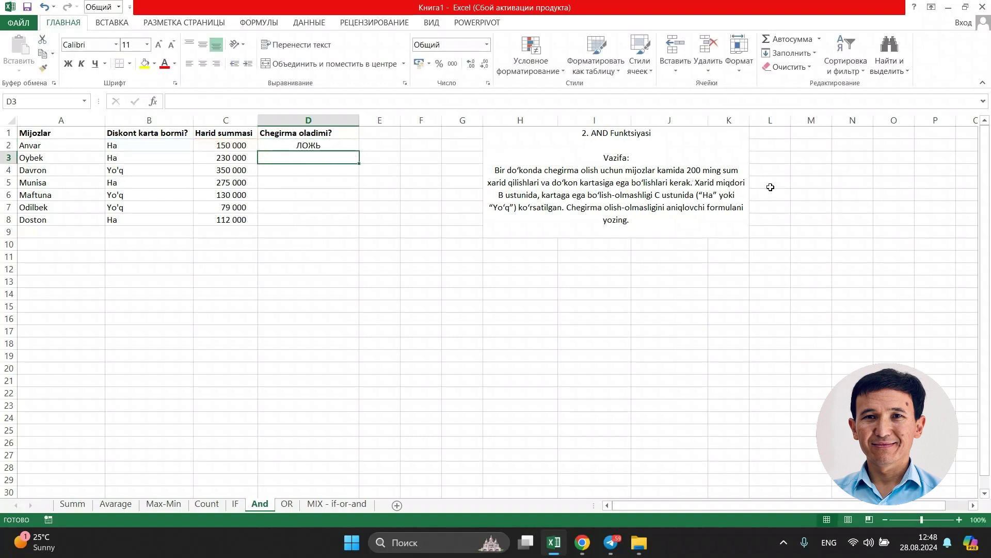
# Fill the D2 formula down through D8 for the remaining customers.
pyautogui.click(320, 144)
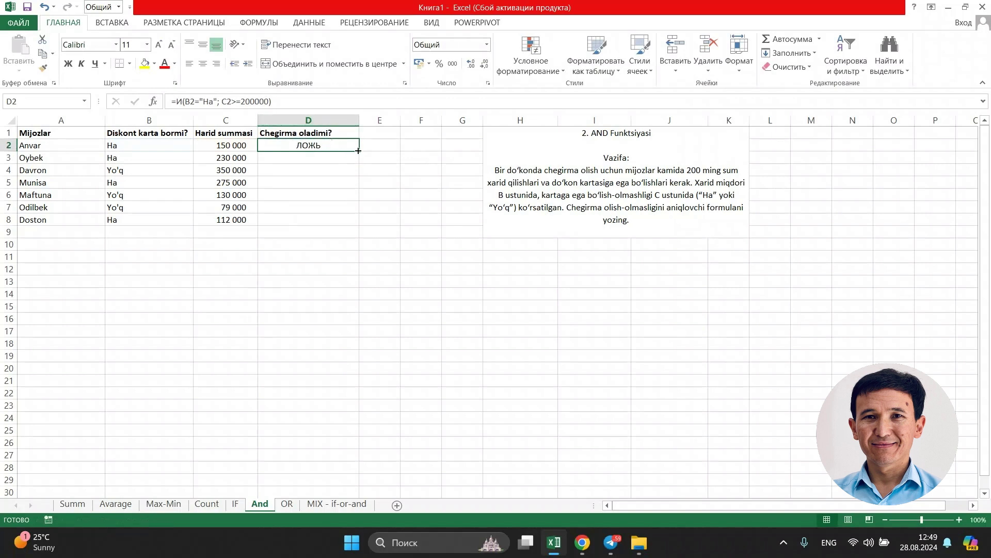
pyautogui.moveTo(358, 151); pyautogui.dragTo(350, 223)
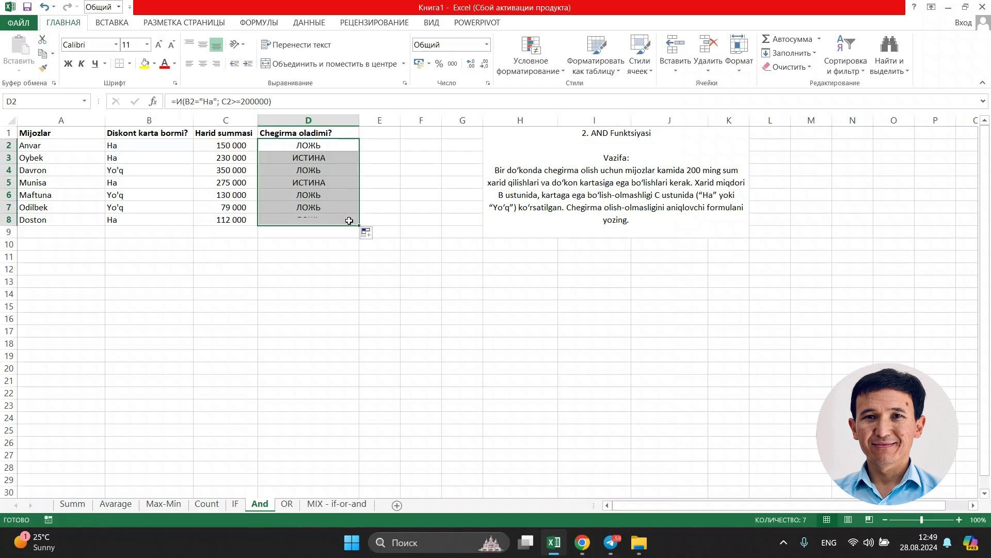
pyautogui.click(394, 190)
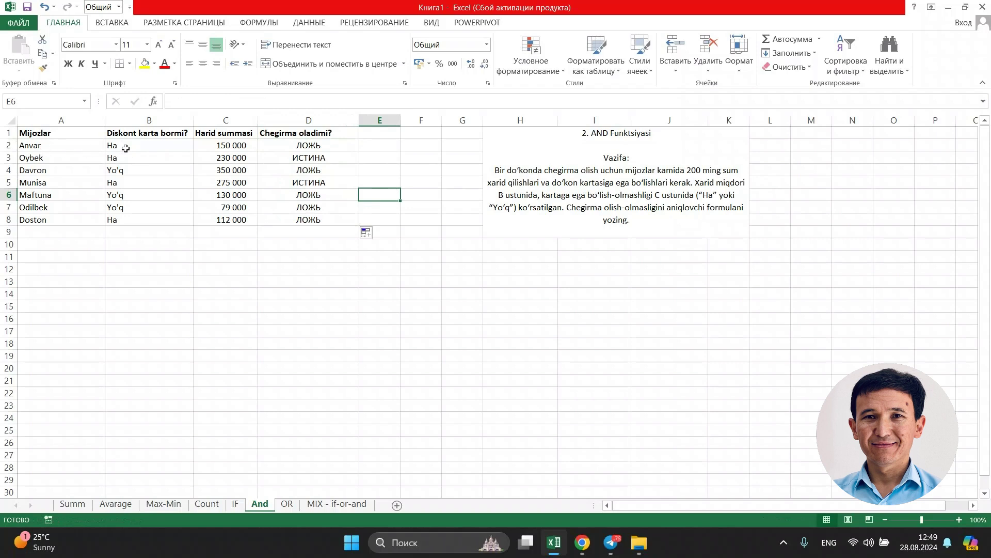
# Check the И results in D2:D4 against each customer's discount card and purchase amount in rows 2 to 4.
pyautogui.click(154, 146)
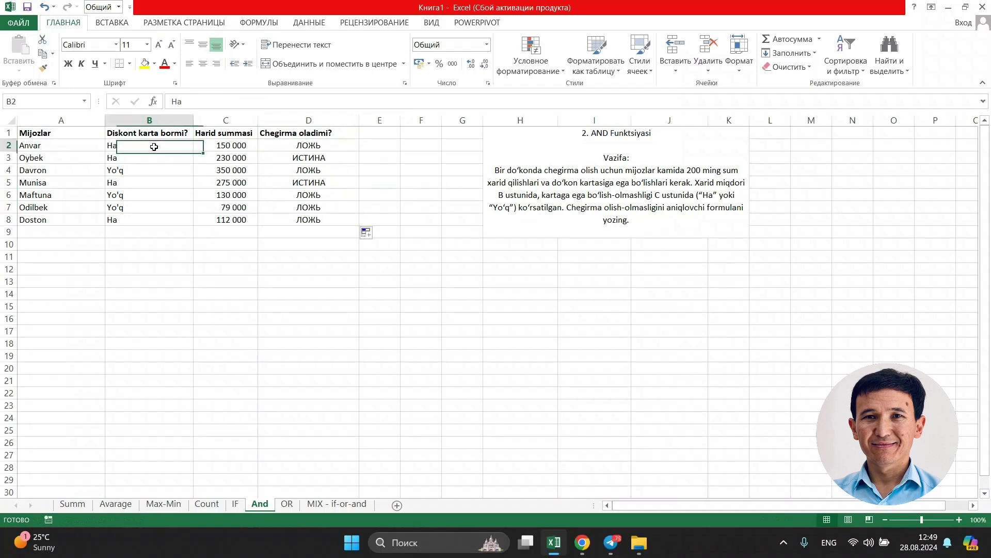
pyautogui.click(227, 144)
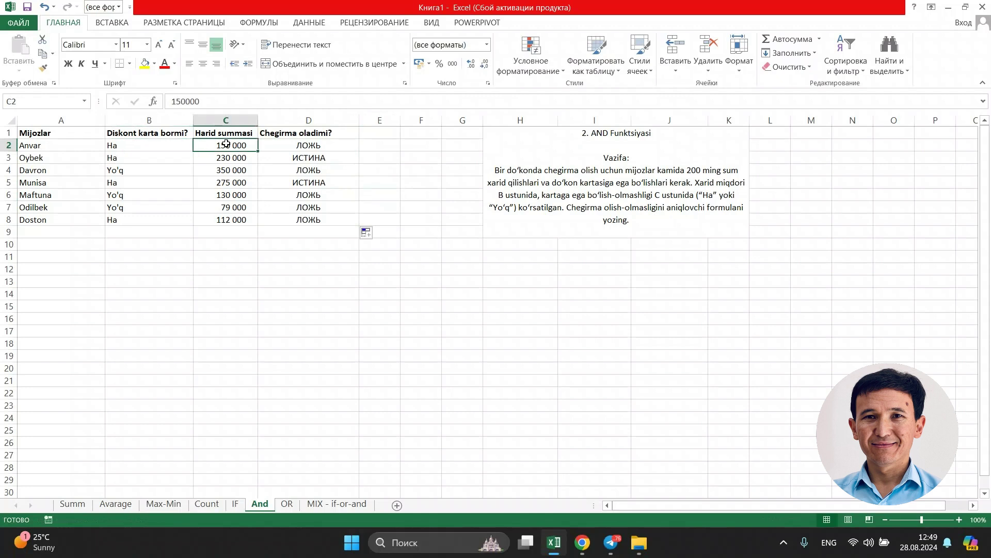
pyautogui.click(296, 146)
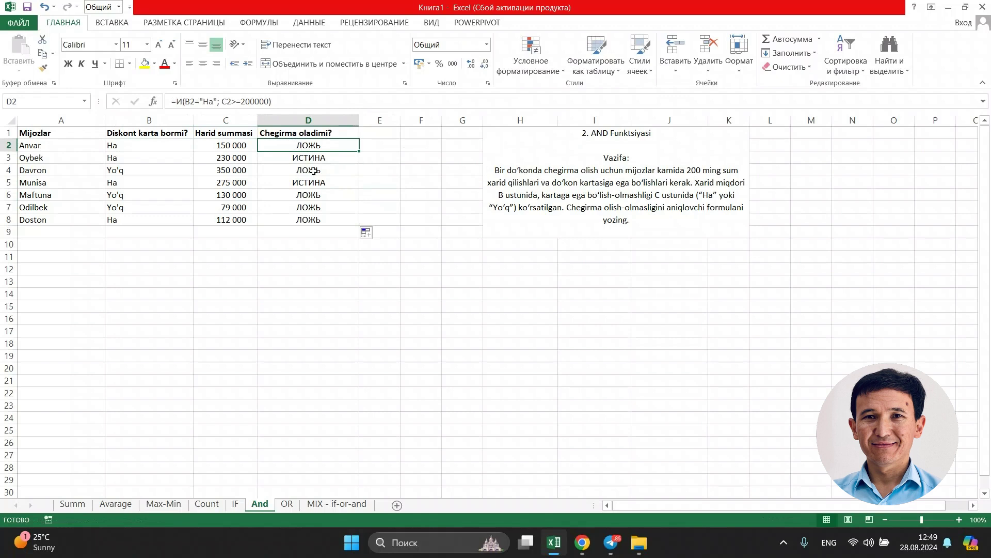
pyautogui.click(65, 159)
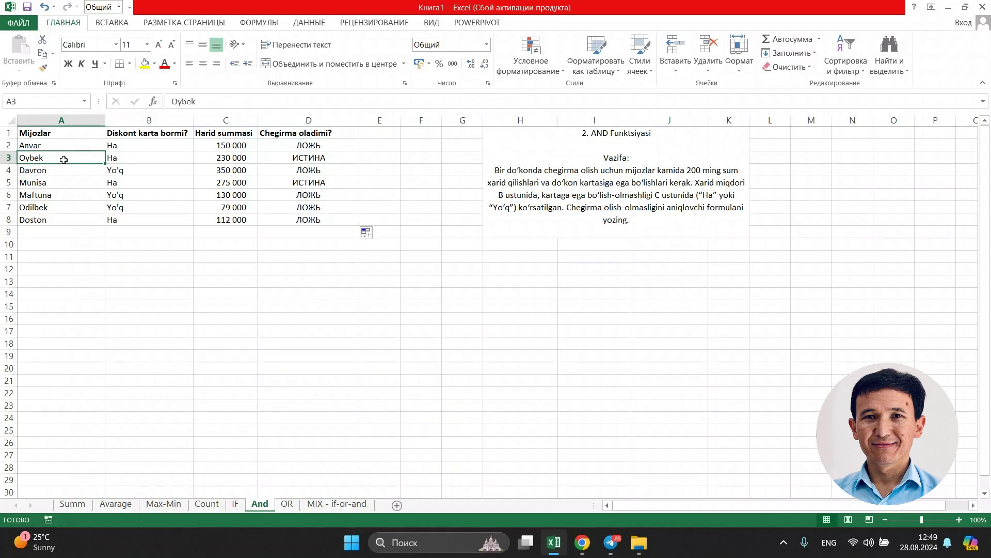
pyautogui.click(130, 160)
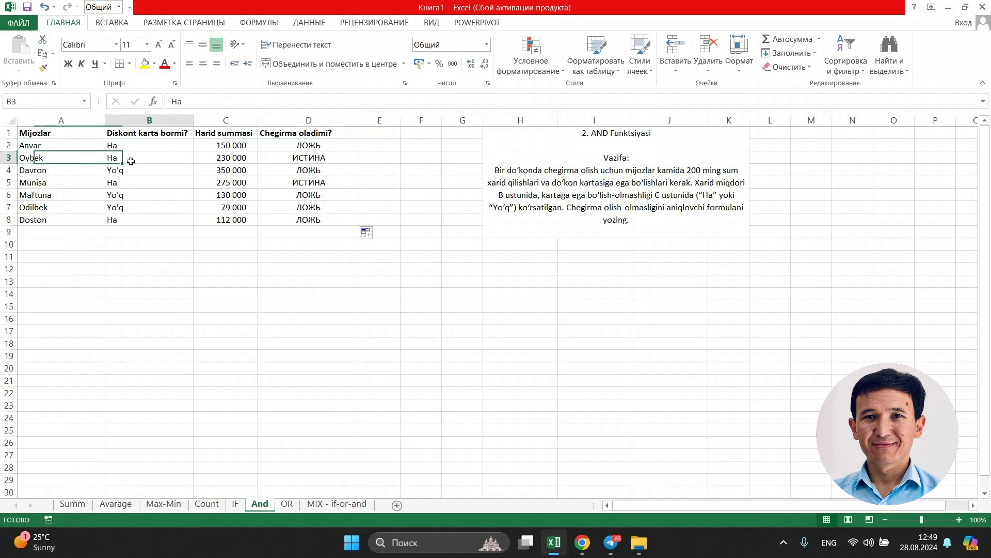
pyautogui.click(219, 159)
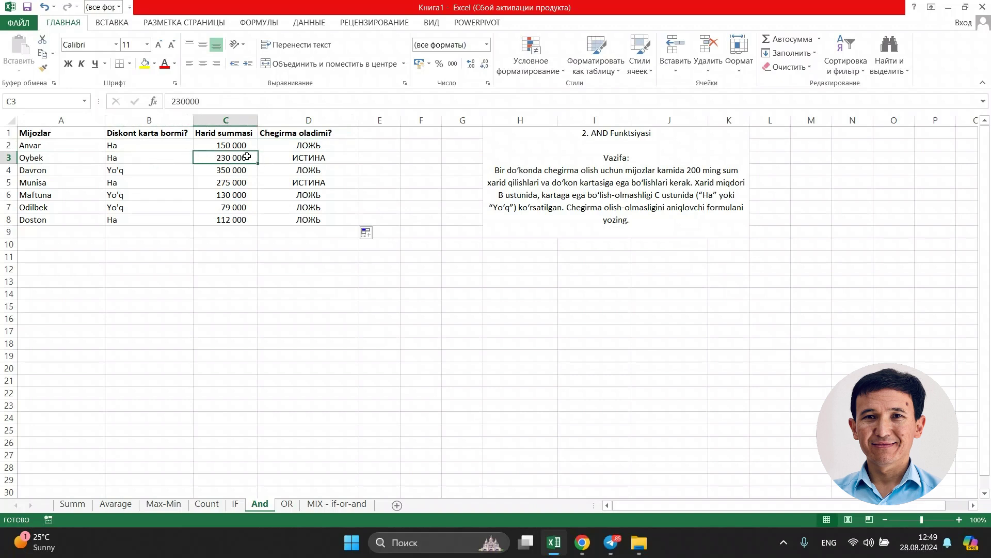
pyautogui.click(321, 157)
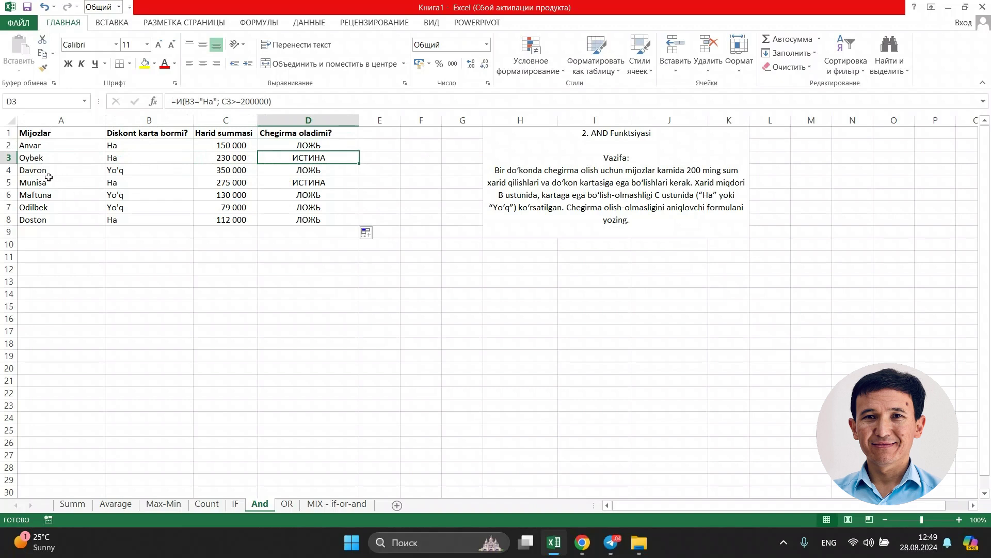
pyautogui.click(48, 176)
pyautogui.click(124, 171)
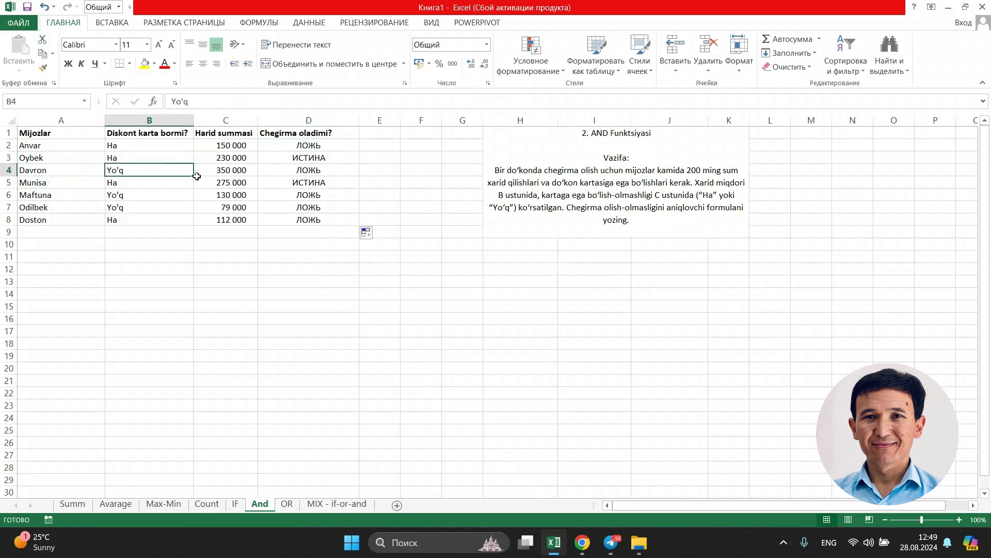
pyautogui.click(219, 175)
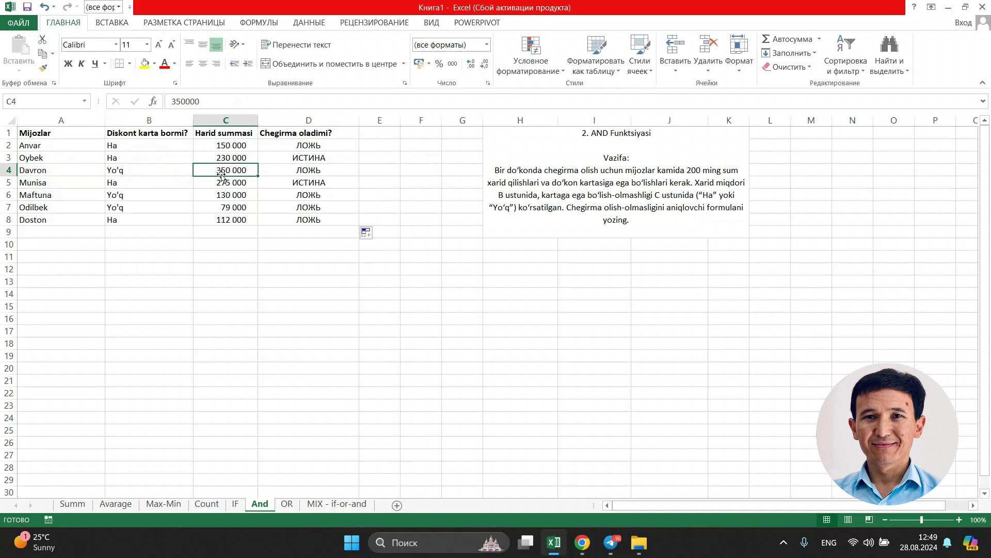
pyautogui.click(299, 174)
# Compare the card status and purchase amount with the И result for each customer in rows 5 to 8.
pyautogui.click(67, 183)
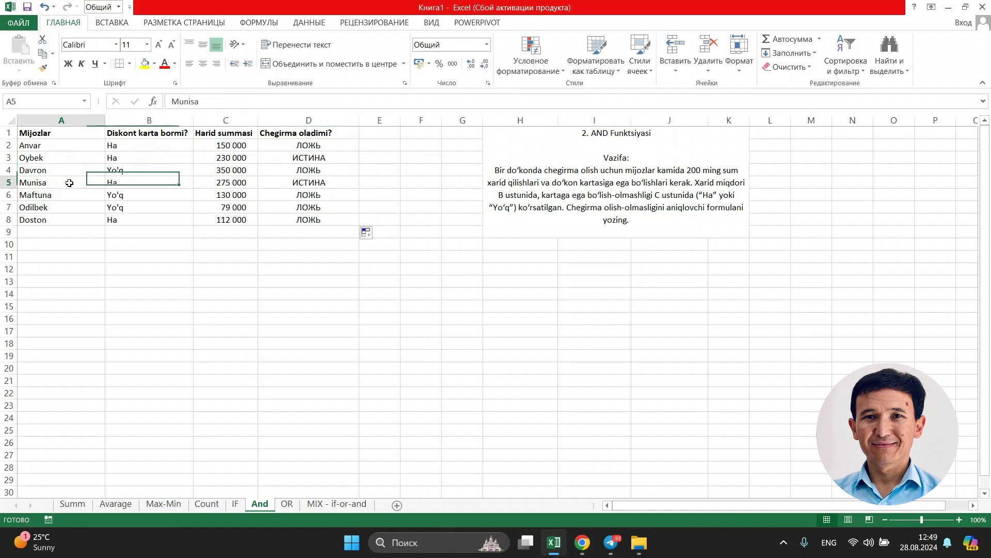
pyautogui.click(131, 182)
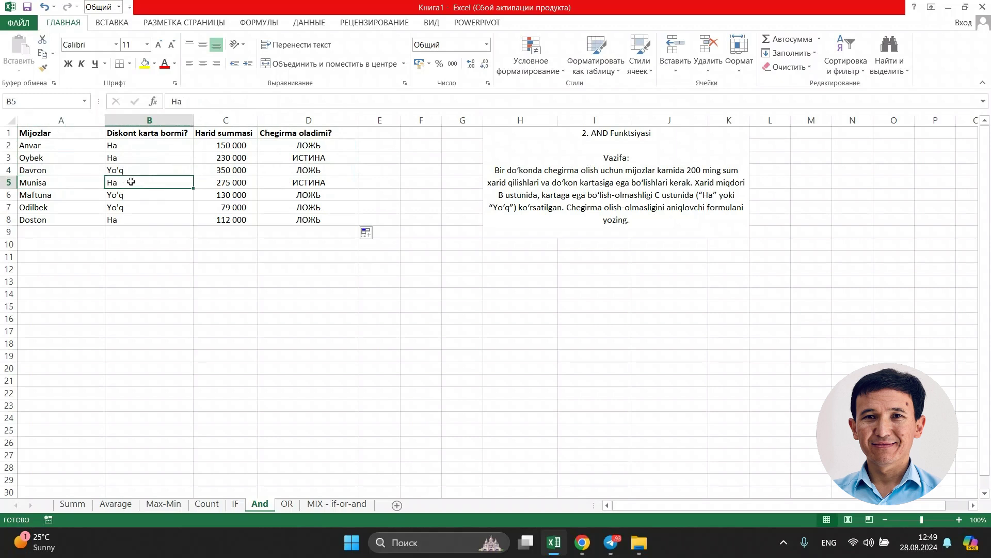
pyautogui.click(223, 182)
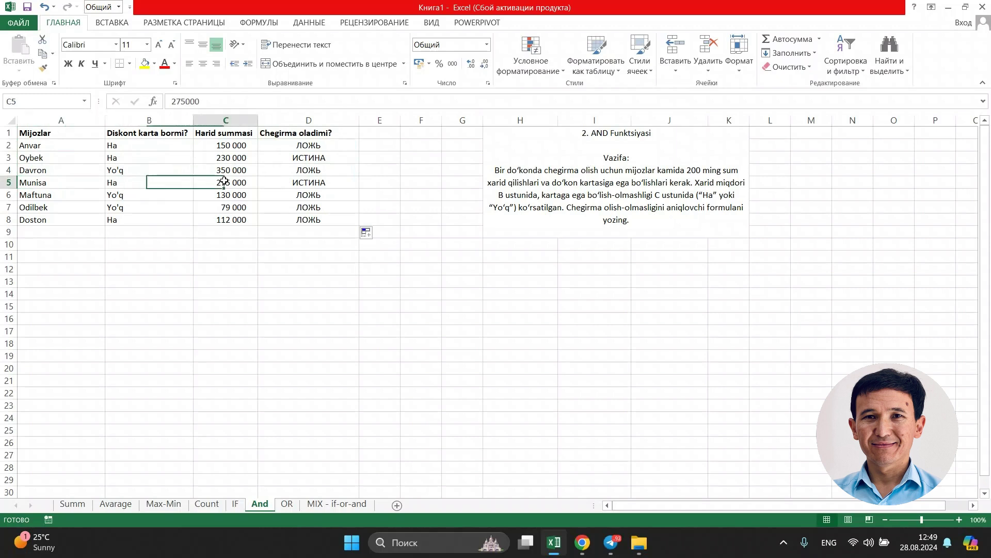
pyautogui.click(297, 184)
pyautogui.click(38, 200)
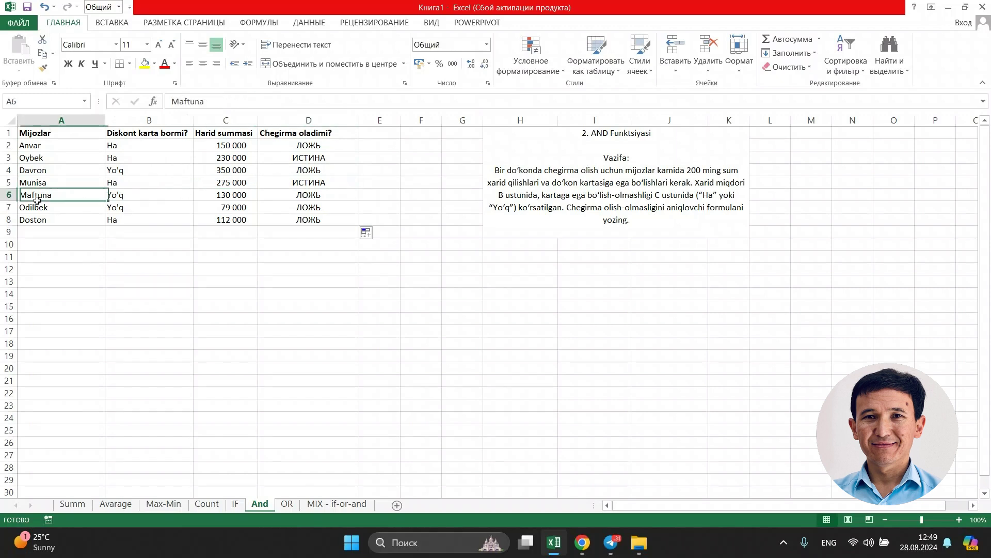
pyautogui.click(152, 194)
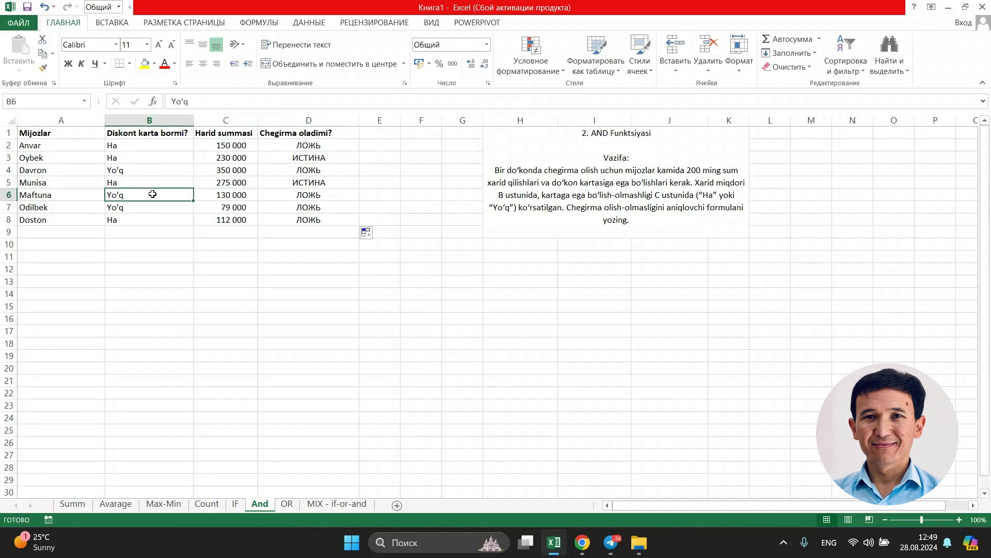
pyautogui.click(222, 197)
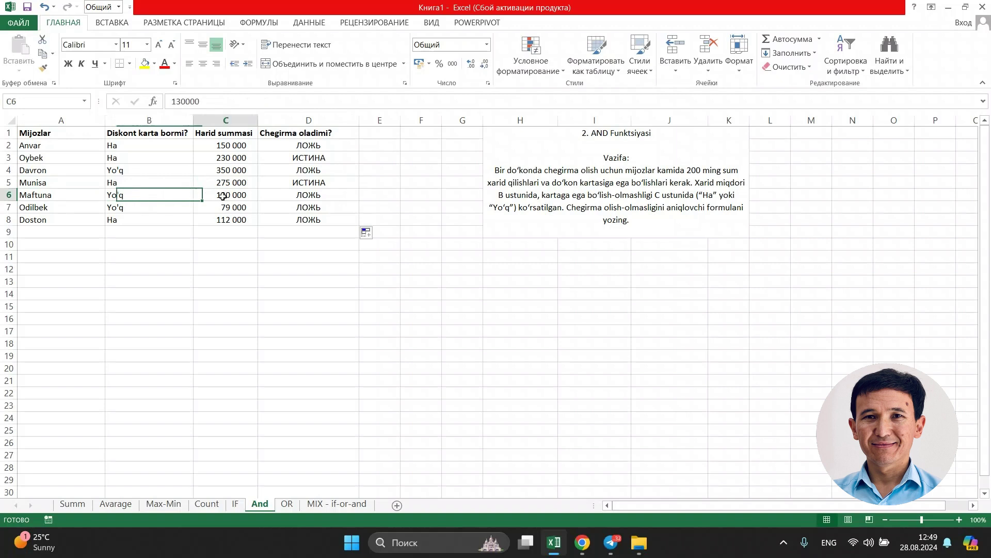
pyautogui.click(290, 198)
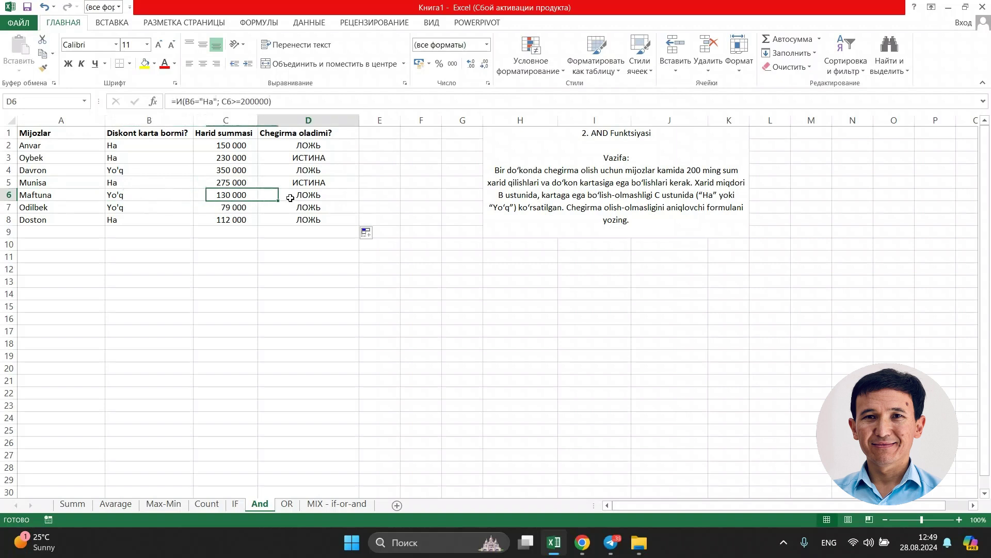
pyautogui.click(51, 207)
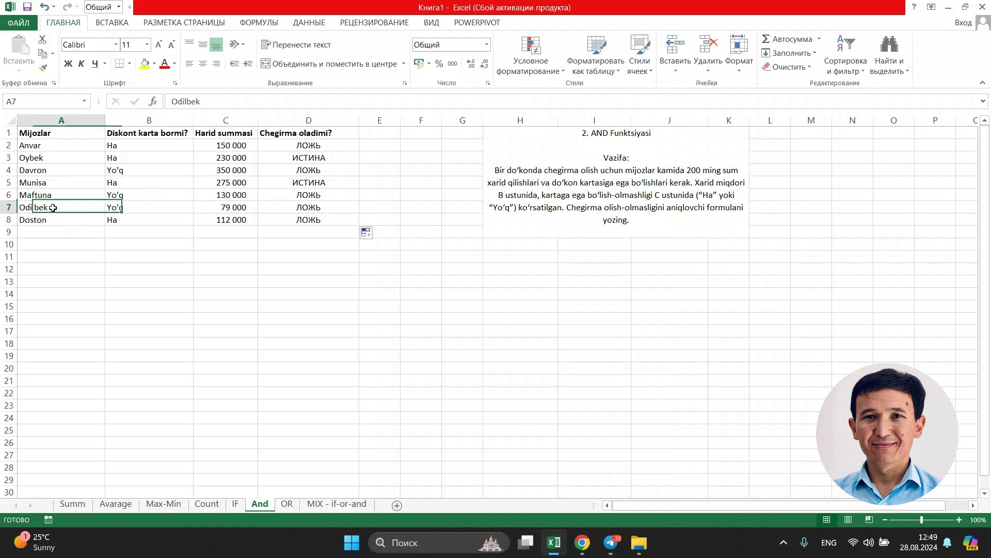
pyautogui.click(127, 207)
pyautogui.click(220, 207)
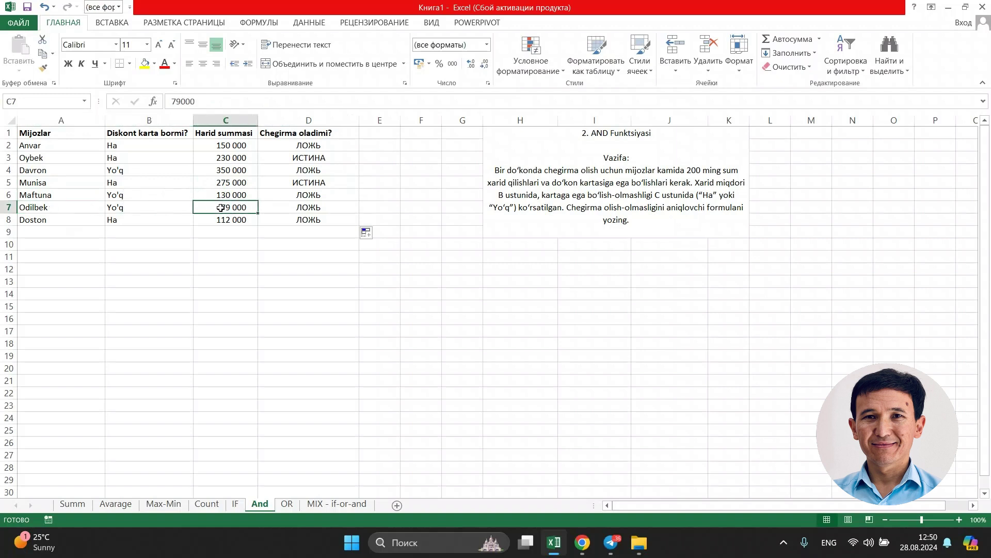
pyautogui.click(310, 207)
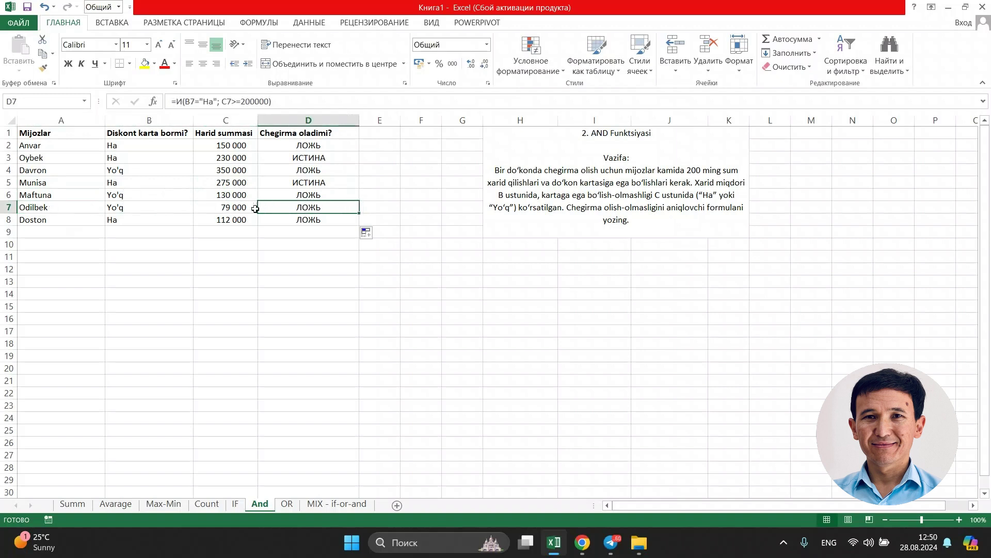
pyautogui.click(45, 224)
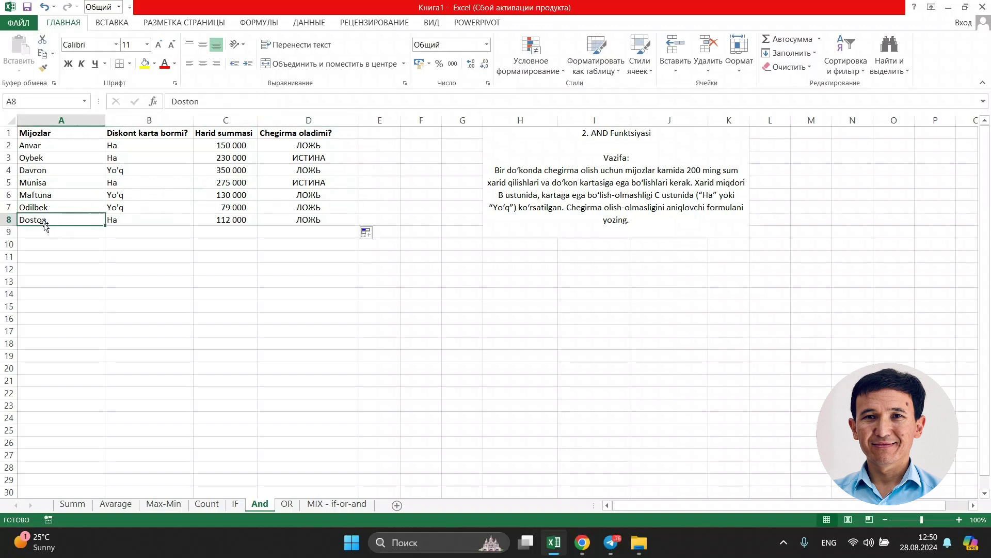
pyautogui.click(129, 221)
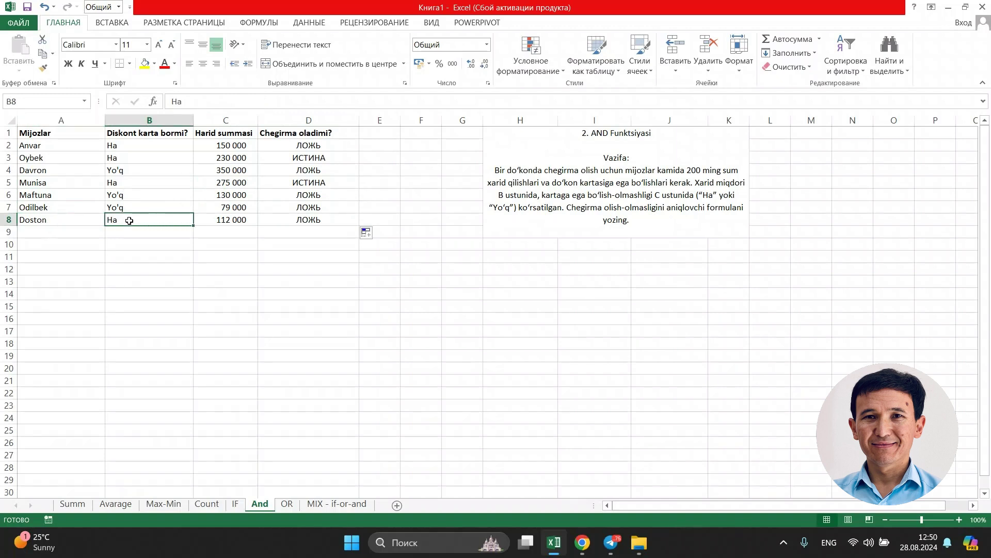
pyautogui.click(224, 221)
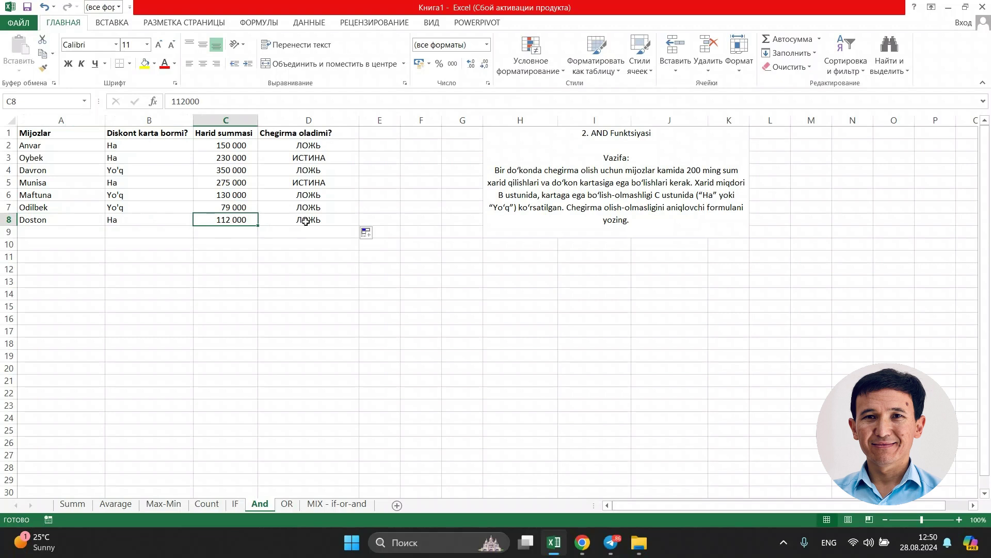
pyautogui.click(305, 221)
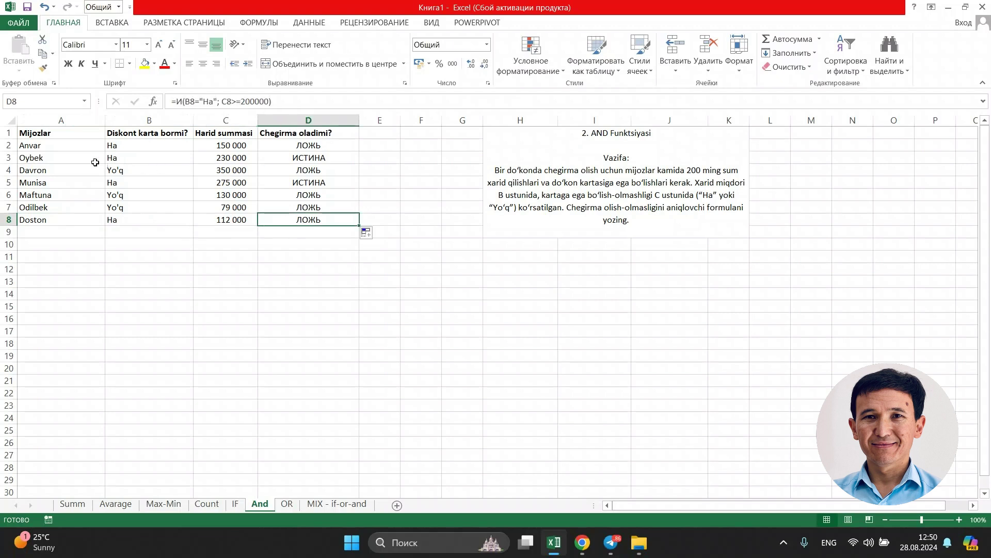
# Re-examine the two customers with ИСТИНА in rows 3 and 5, and review the whole table A1:D8.
pyautogui.click(151, 157)
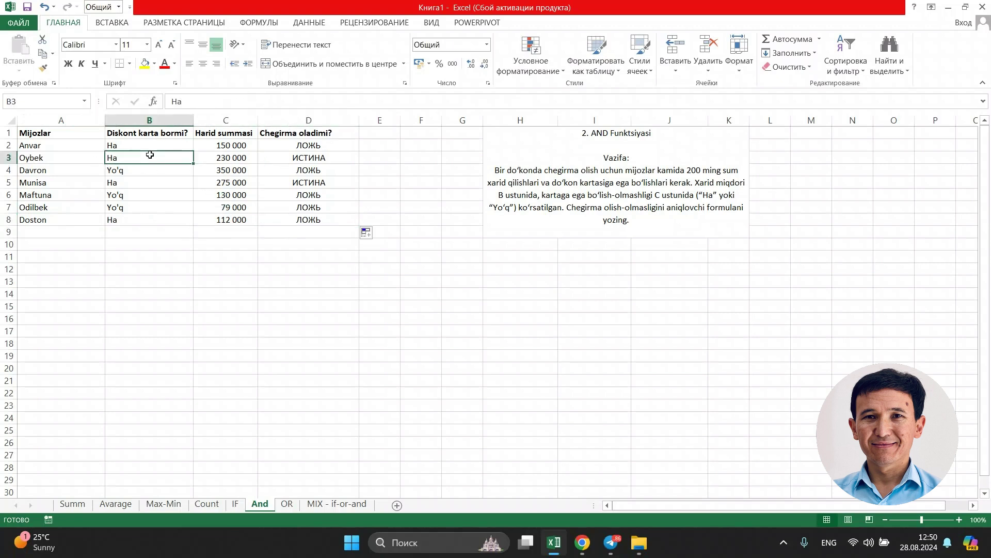
pyautogui.click(225, 156)
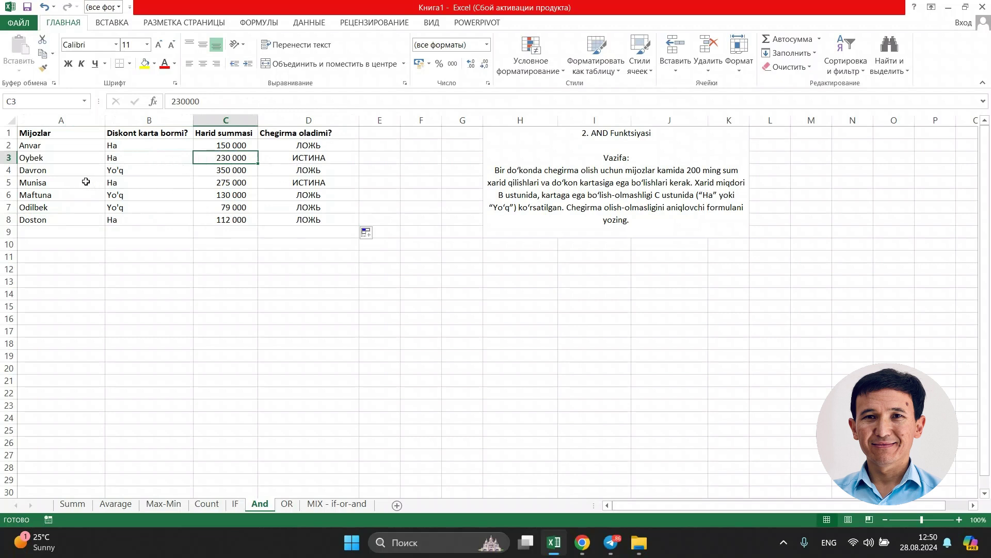
pyautogui.click(294, 183)
pyautogui.click(296, 153)
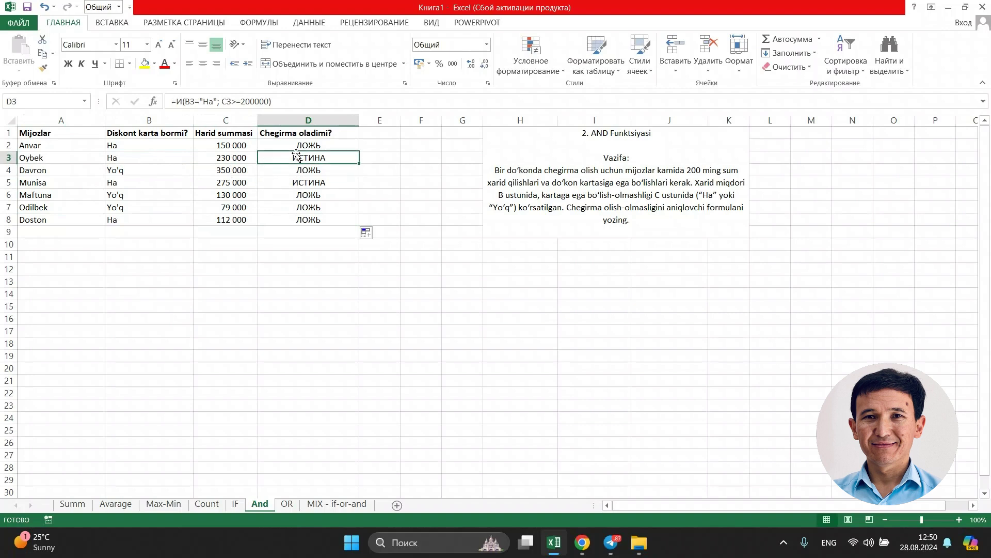
pyautogui.click(304, 183)
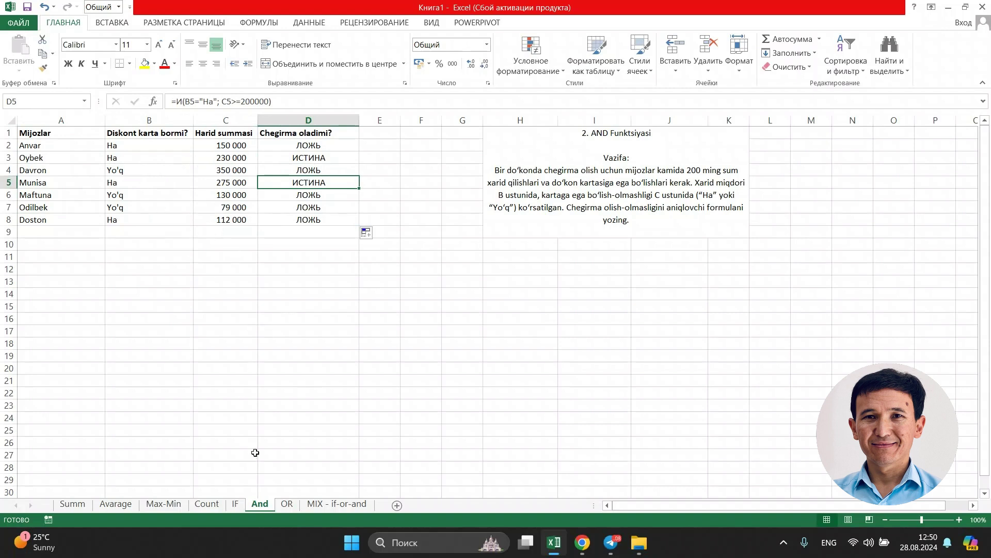
pyautogui.click(43, 133)
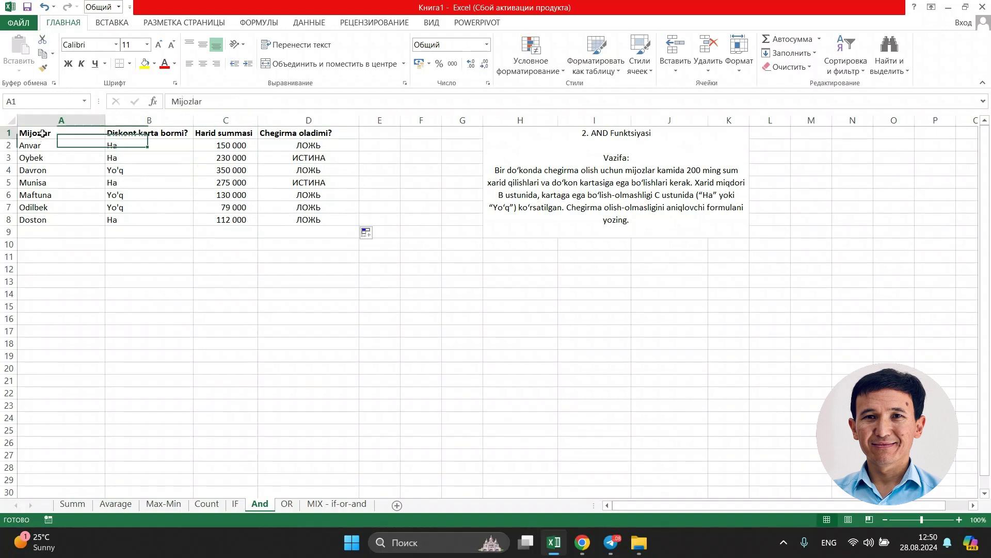
pyautogui.moveTo(43, 133); pyautogui.dragTo(293, 227)
pyautogui.click(301, 262)
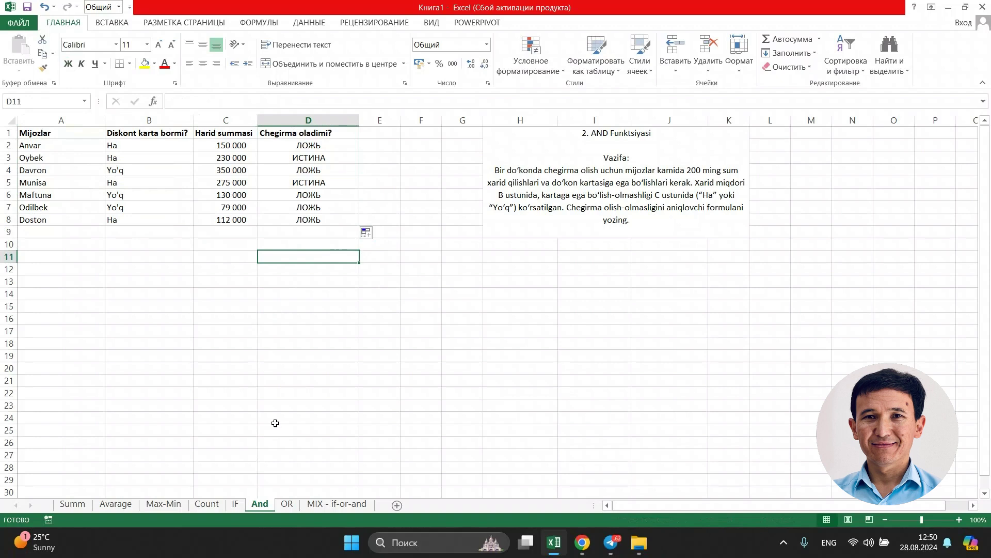
# Switch to the OR sheet and start an ИЛИ formula in cell D2 under Zalga kiradimi.
pyautogui.click(287, 504)
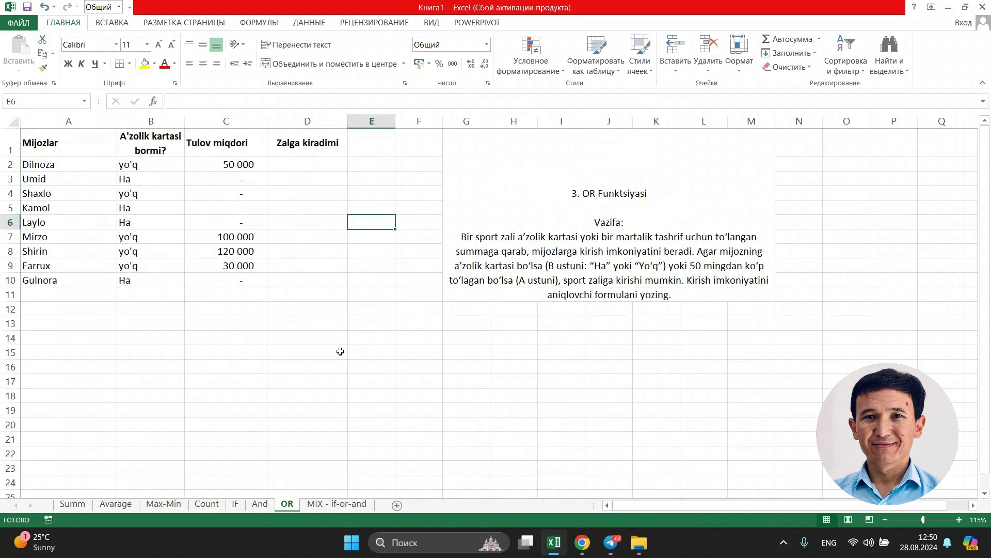
pyautogui.click(331, 235)
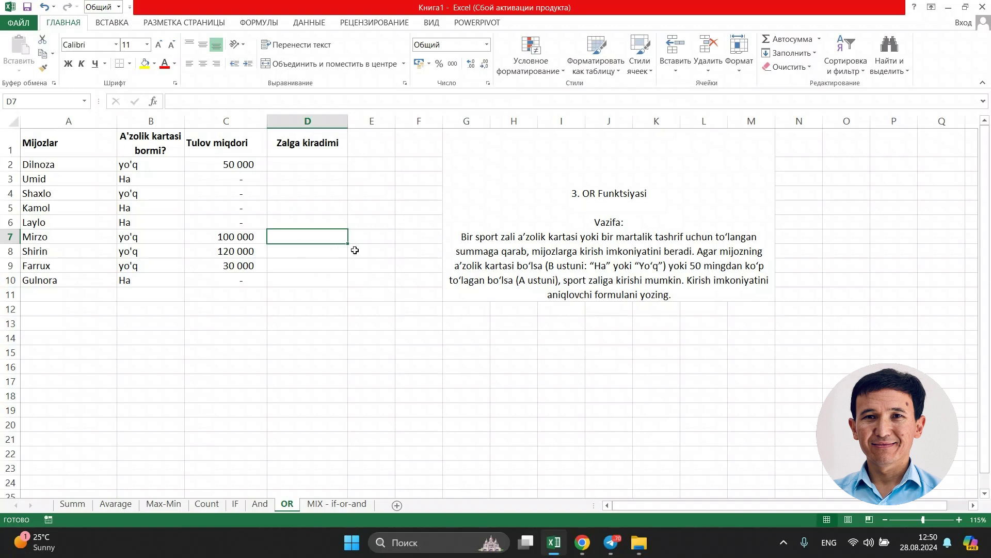
pyautogui.click(319, 164)
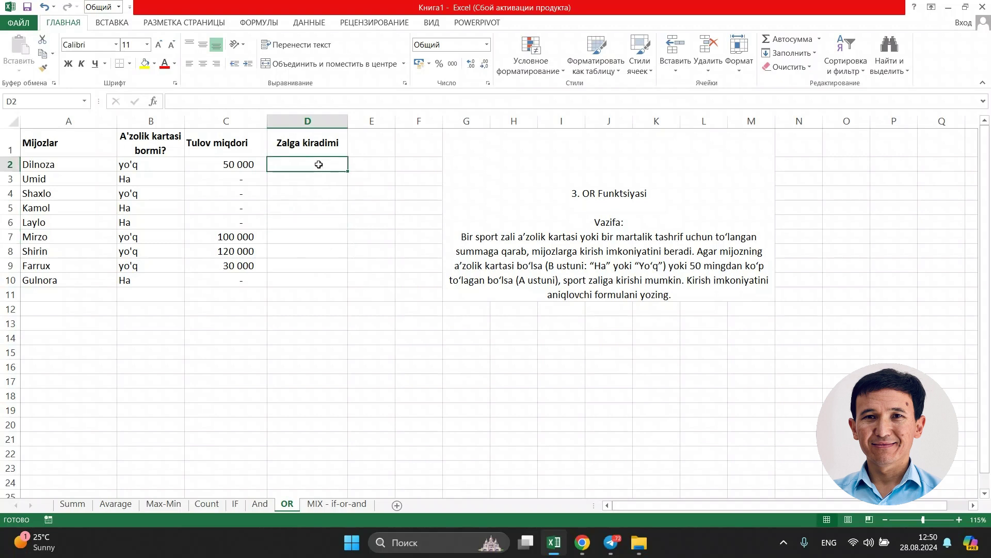
pyautogui.write('=')
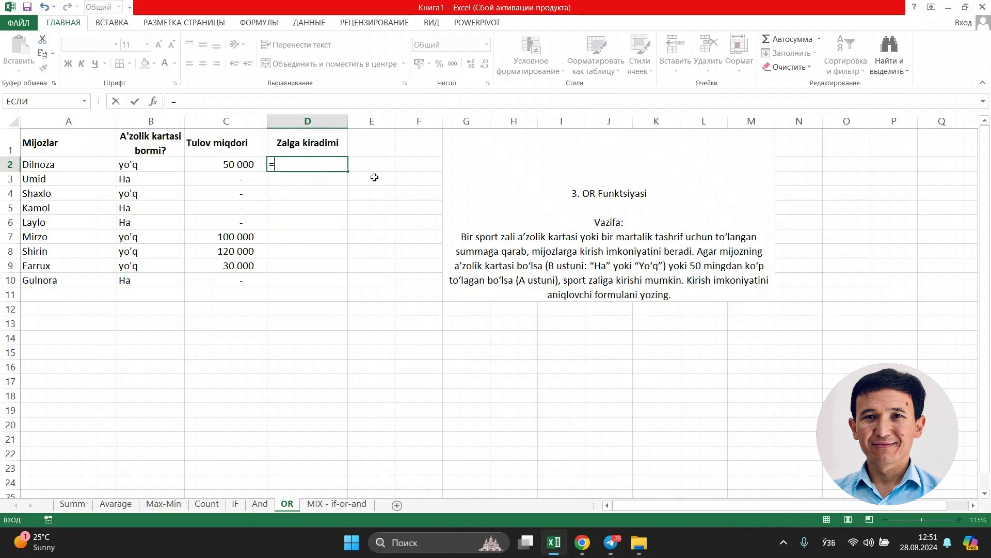
pyautogui.write('И')
pyautogui.press('Down')
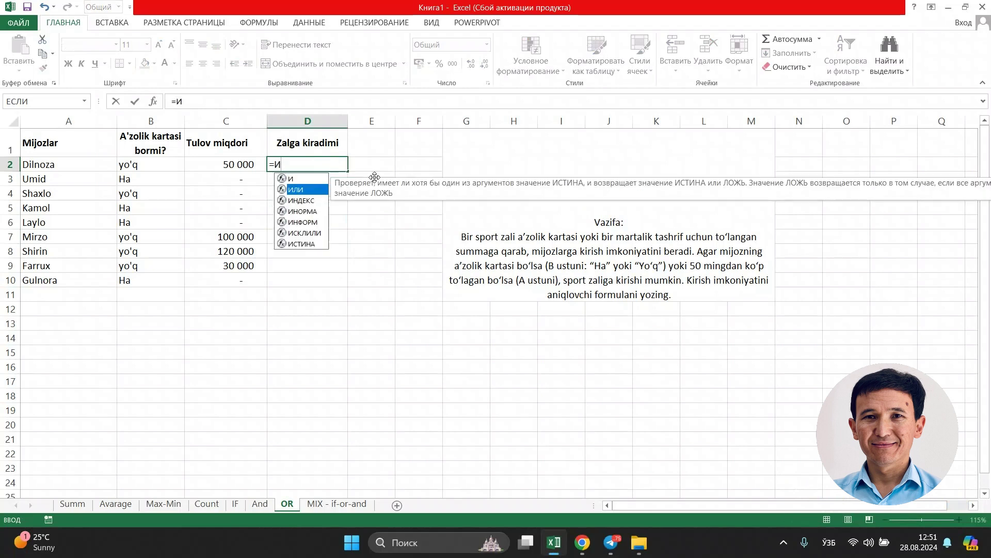
pyautogui.press('Tab')
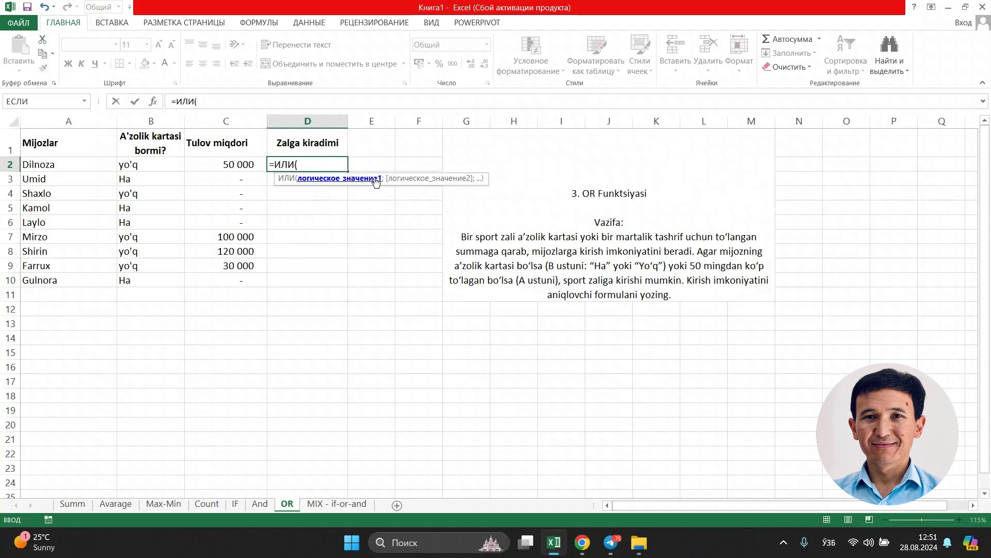
# Complete the ИЛИ formula in D2 with the conditions B2="Ha" and C2>=50000, and enter it.
pyautogui.click(168, 163)
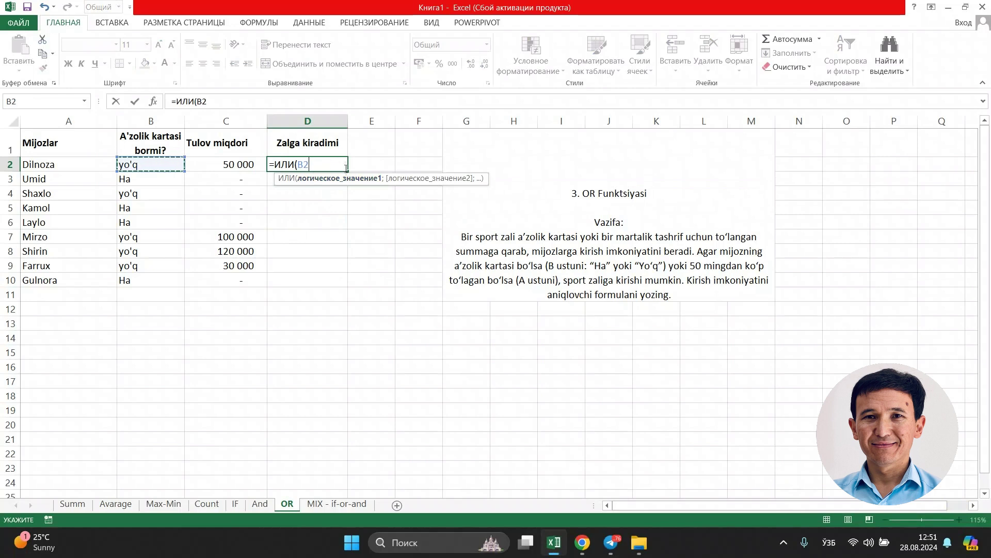
pyautogui.hotkey('alt', 'shift')
pyautogui.hotkey('alt', 'shift')
pyautogui.write('="Ha')
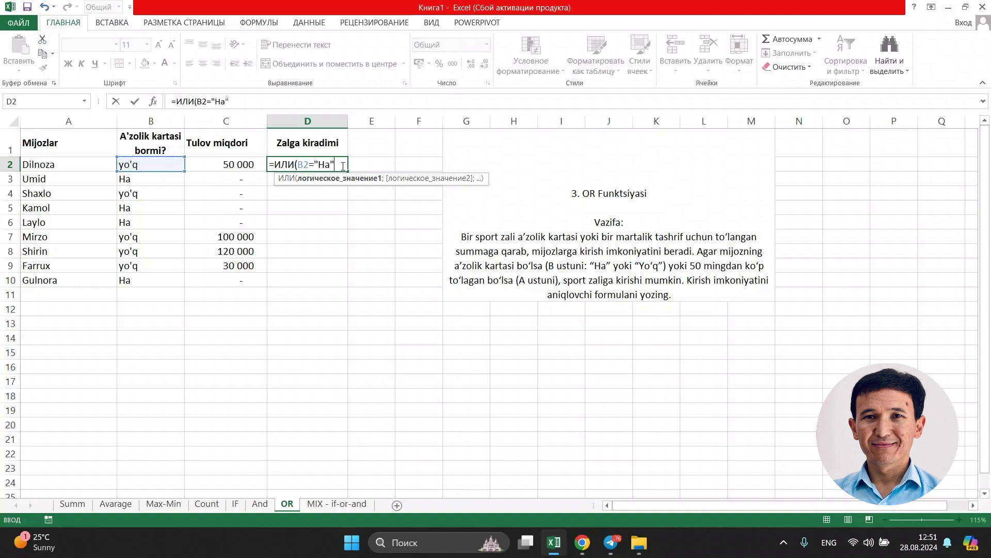
pyautogui.write('";')
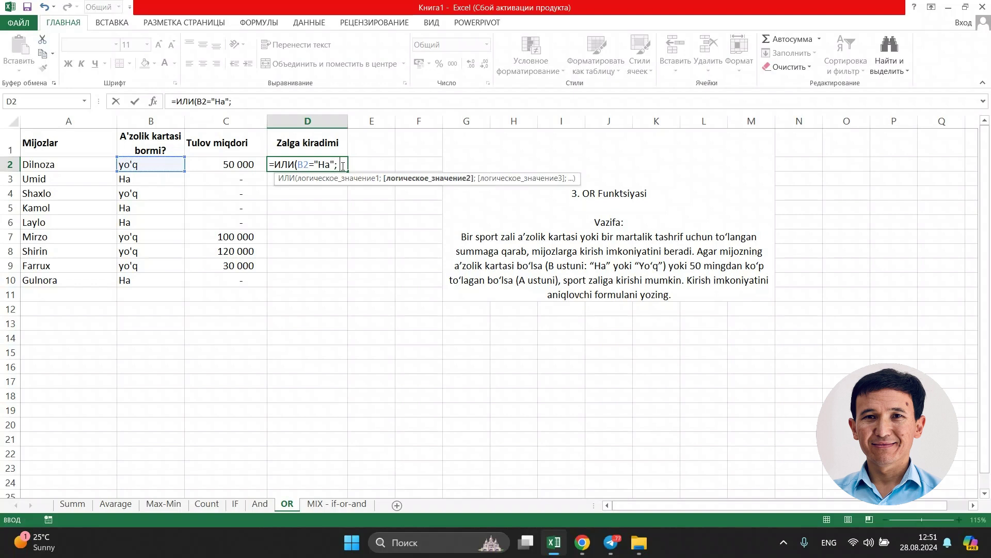
pyautogui.click(236, 165)
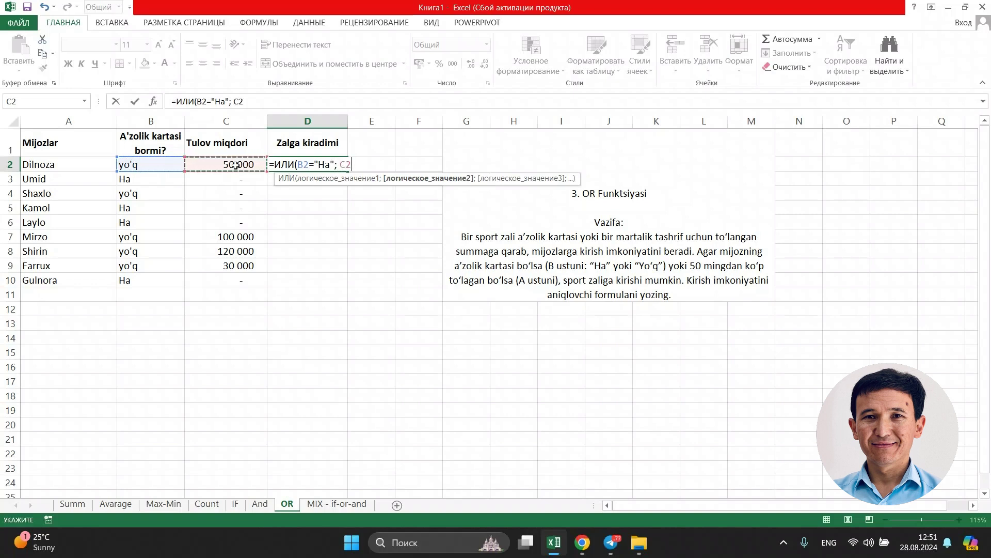
pyautogui.write('>=50000')
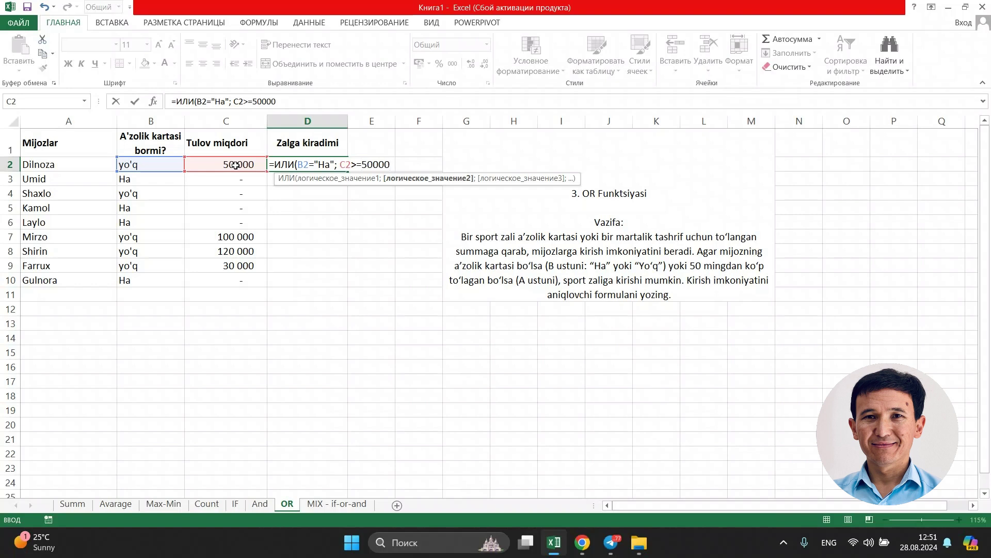
pyautogui.write(')')
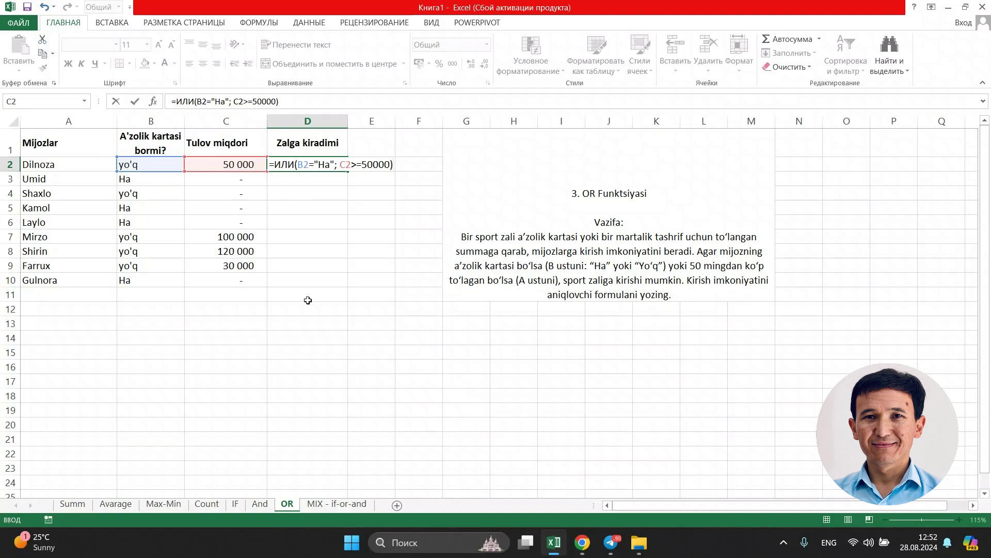
pyautogui.press('Return')
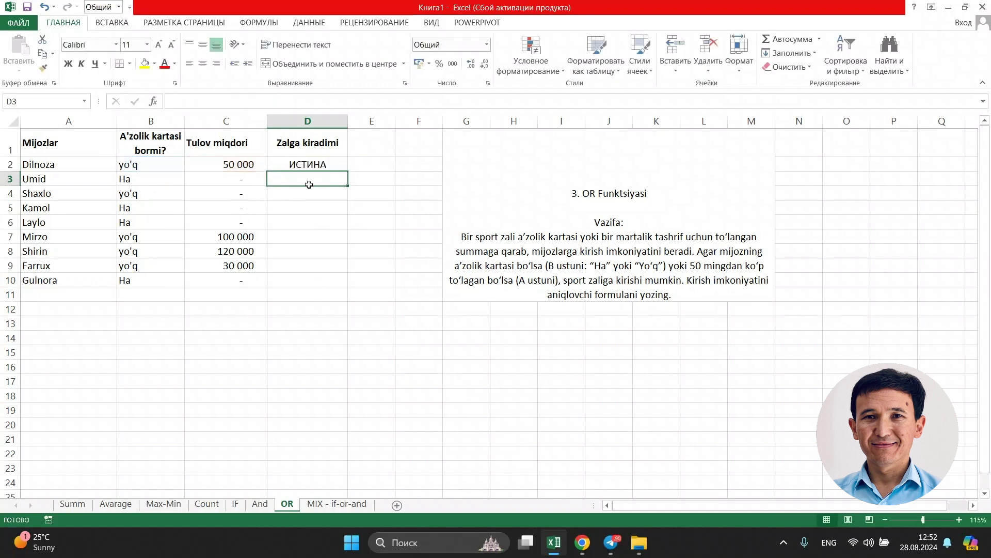
# Fill the D2 formula down through D10 for the remaining gym customers.
pyautogui.click(301, 167)
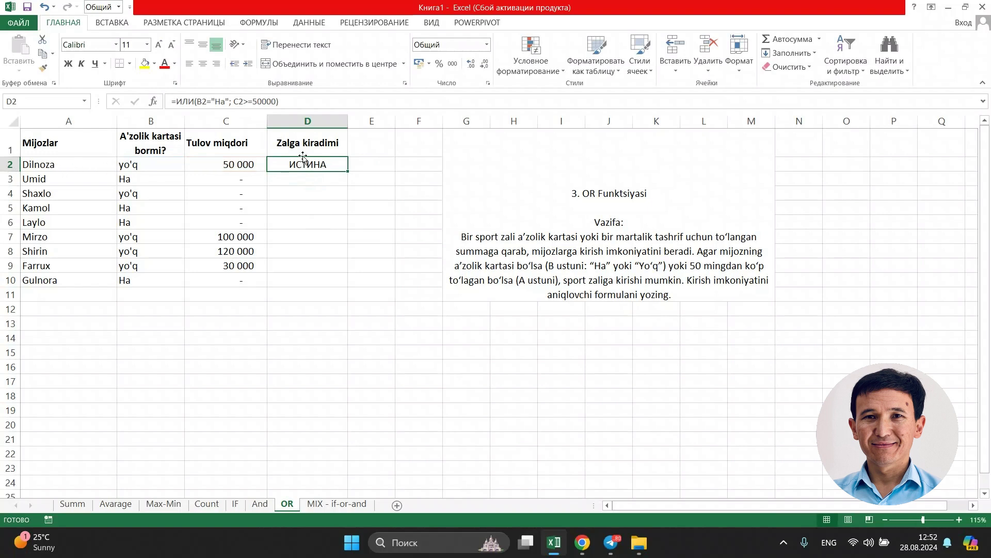
pyautogui.moveTo(348, 172); pyautogui.dragTo(331, 288)
pyautogui.click(377, 182)
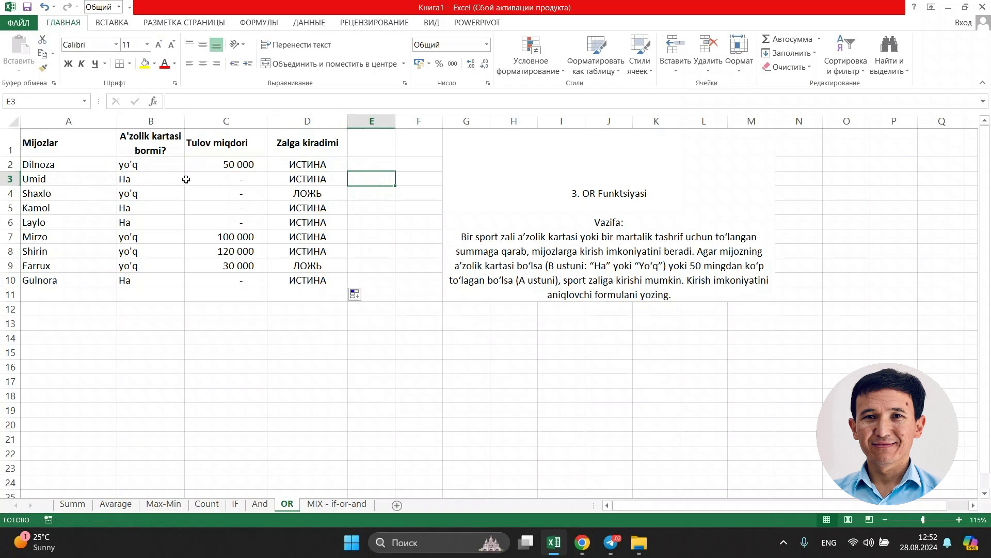
# Check the ИЛИ results for the customers in rows 3 to 6 against their membership card and payment amount.
pyautogui.click(254, 181)
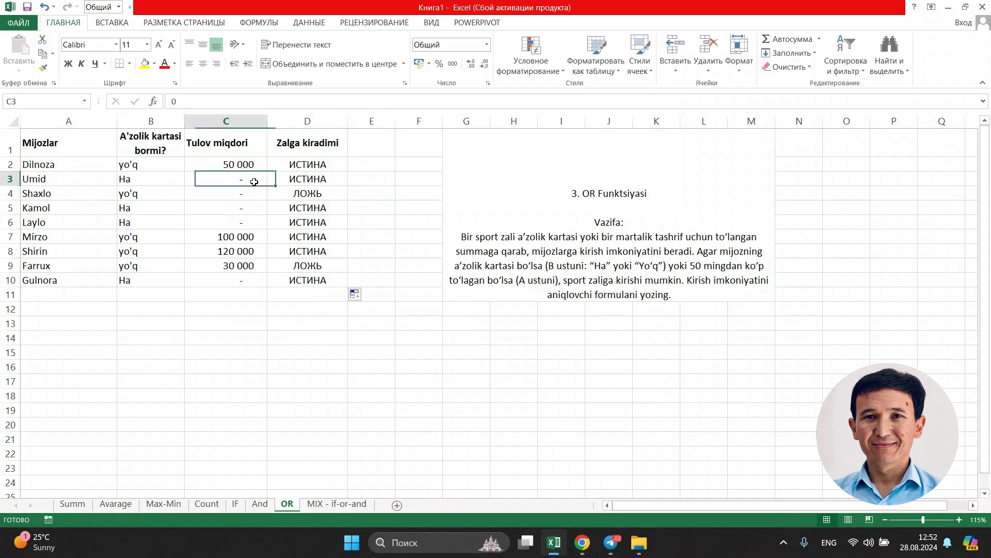
pyautogui.click(129, 197)
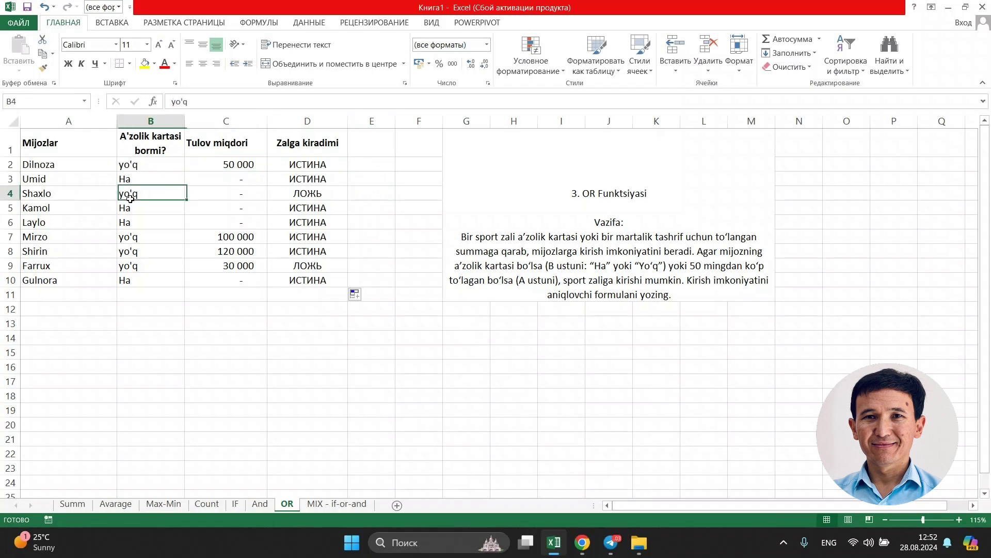
pyautogui.click(230, 192)
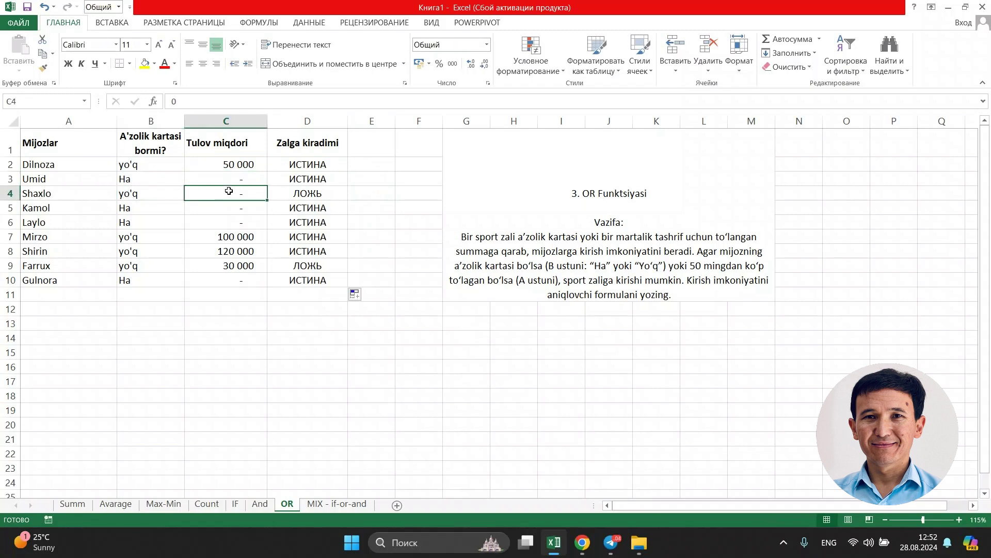
pyautogui.click(299, 192)
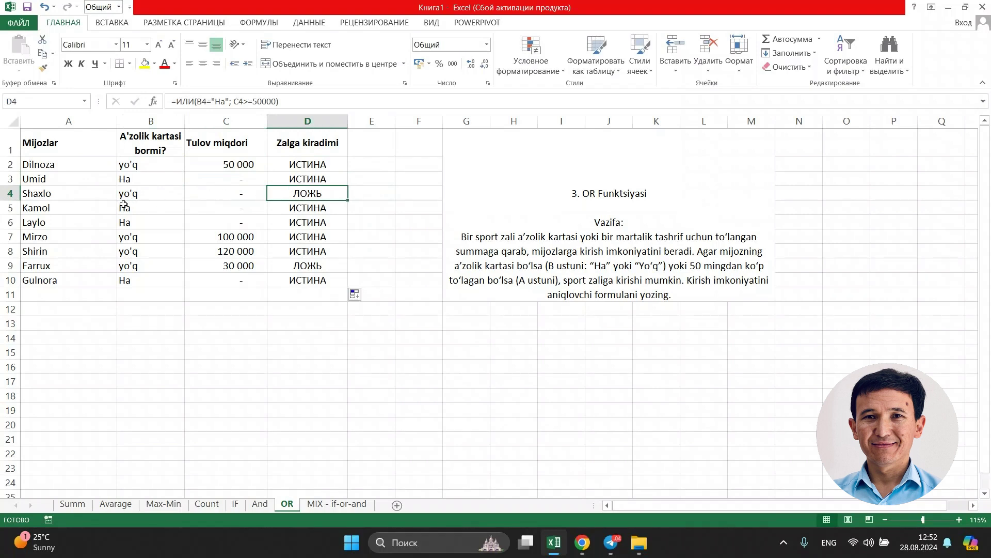
pyautogui.click(121, 208)
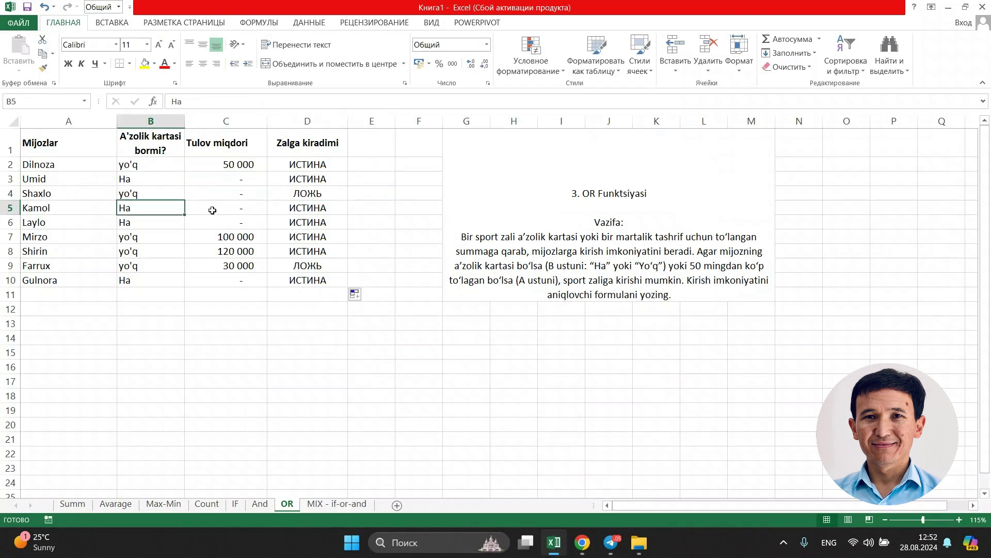
pyautogui.click(242, 207)
pyautogui.moveTo(266, 205); pyautogui.dragTo(289, 207)
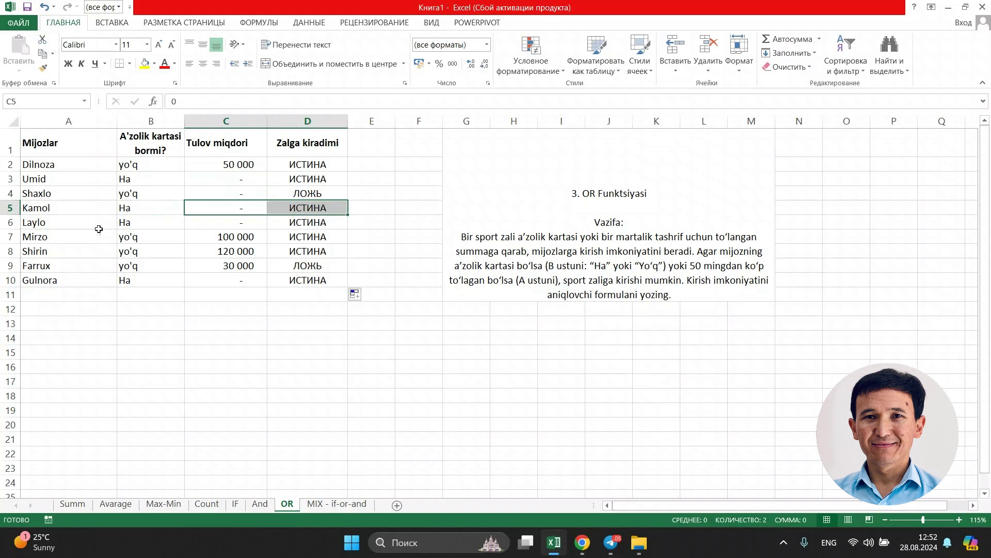
pyautogui.click(142, 223)
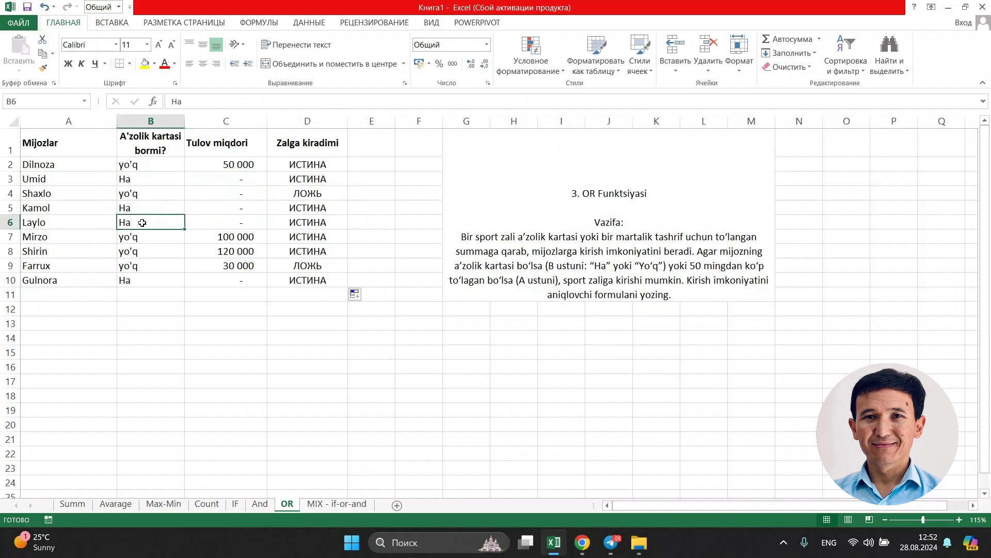
# Compare the membership card and payment amount with the ИЛИ result for the customers in rows 7 and 8.
pyautogui.click(70, 238)
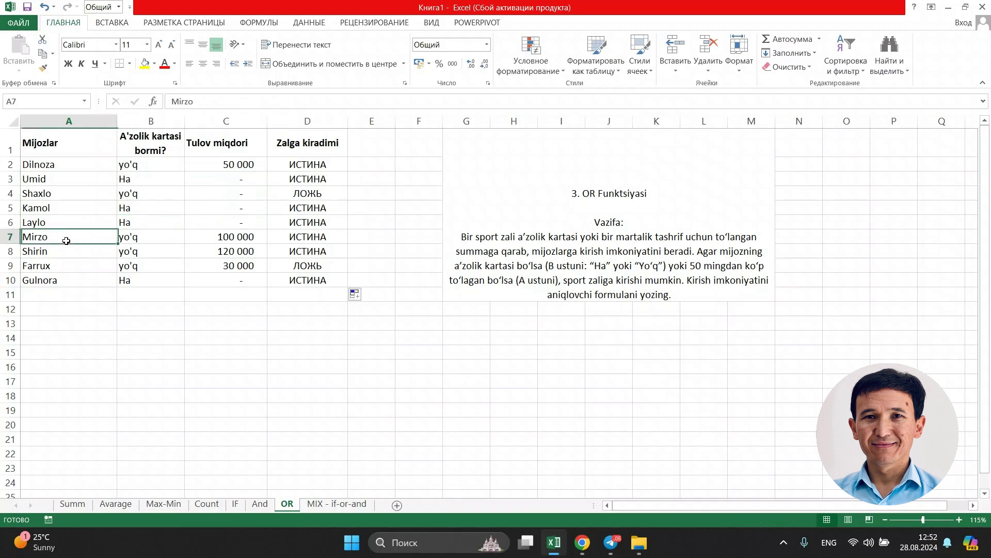
pyautogui.click(141, 235)
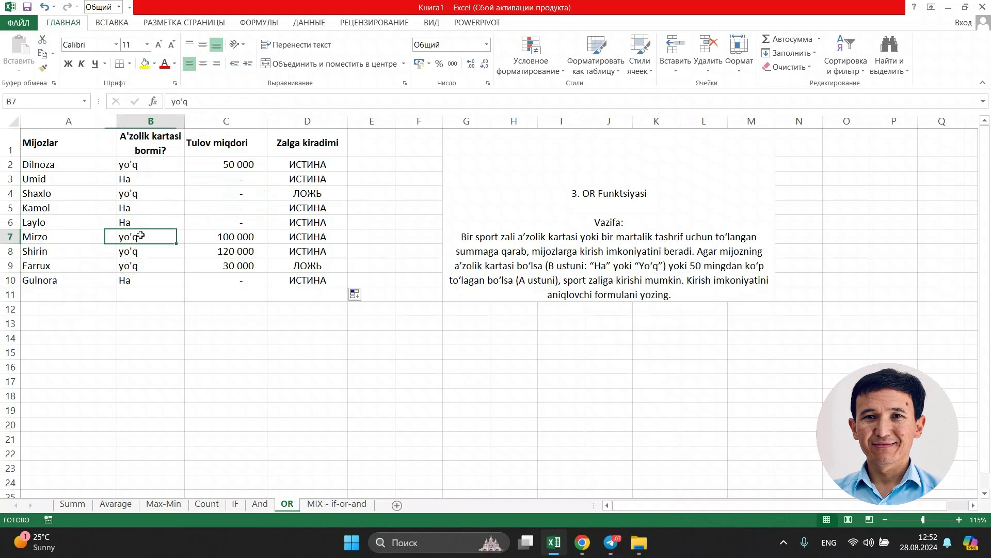
pyautogui.click(218, 236)
pyautogui.click(308, 237)
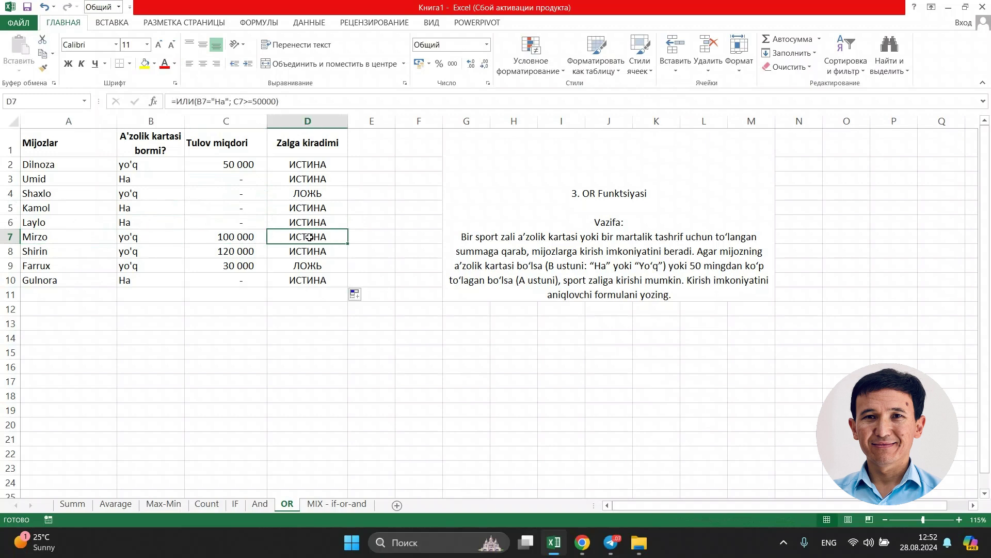
pyautogui.click(125, 253)
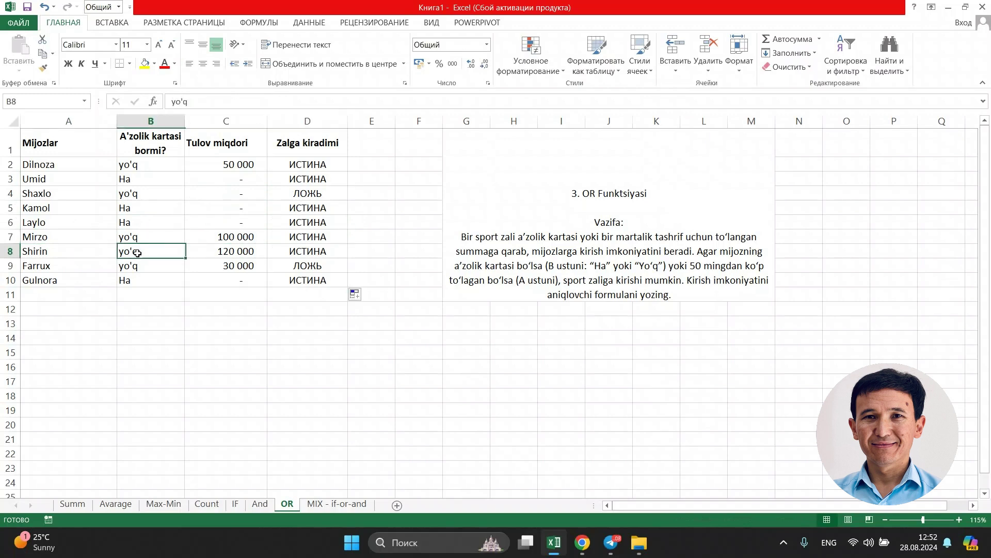
pyautogui.click(217, 251)
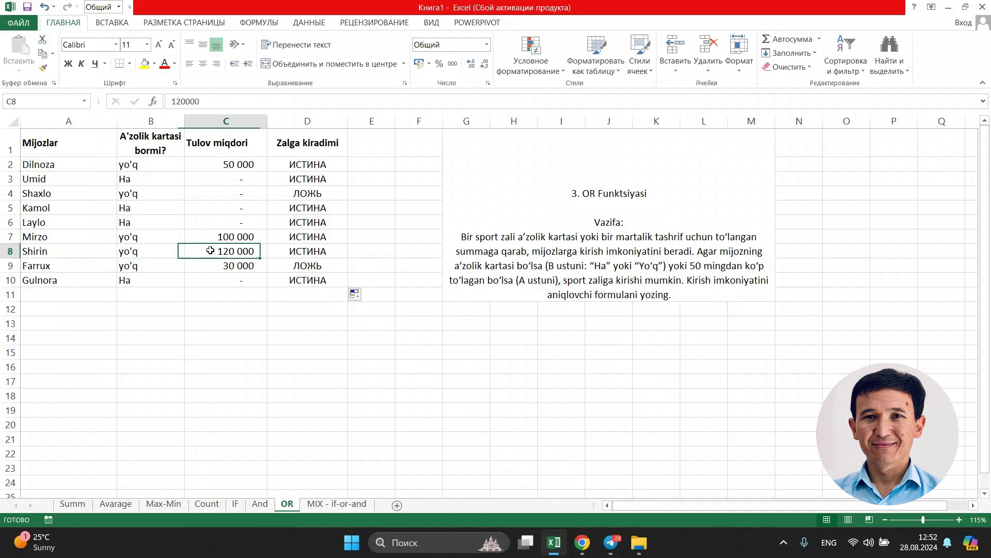
pyautogui.click(307, 251)
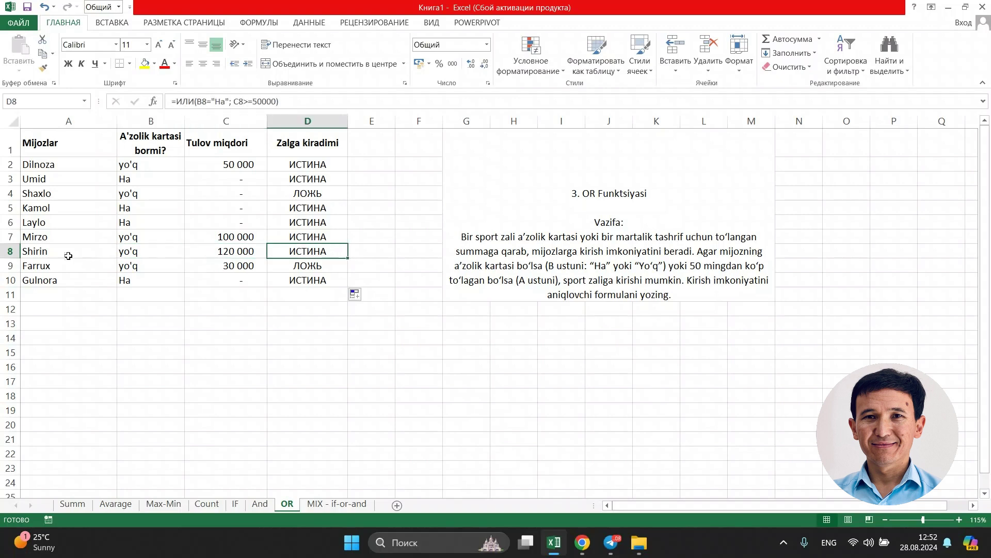
# Verify the ИЛИ results in D9 and D10 against each customer's card status and payment amount.
pyautogui.click(110, 268)
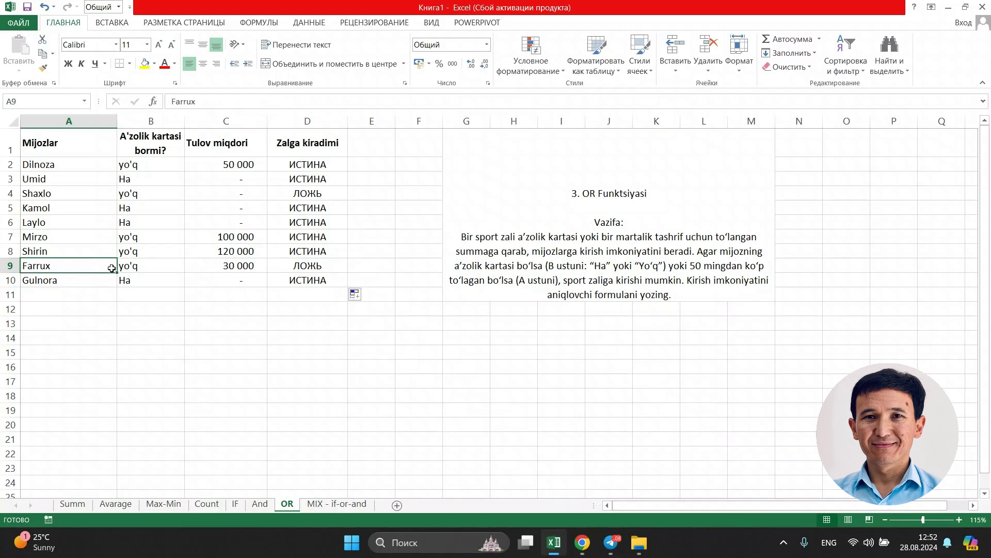
pyautogui.click(148, 269)
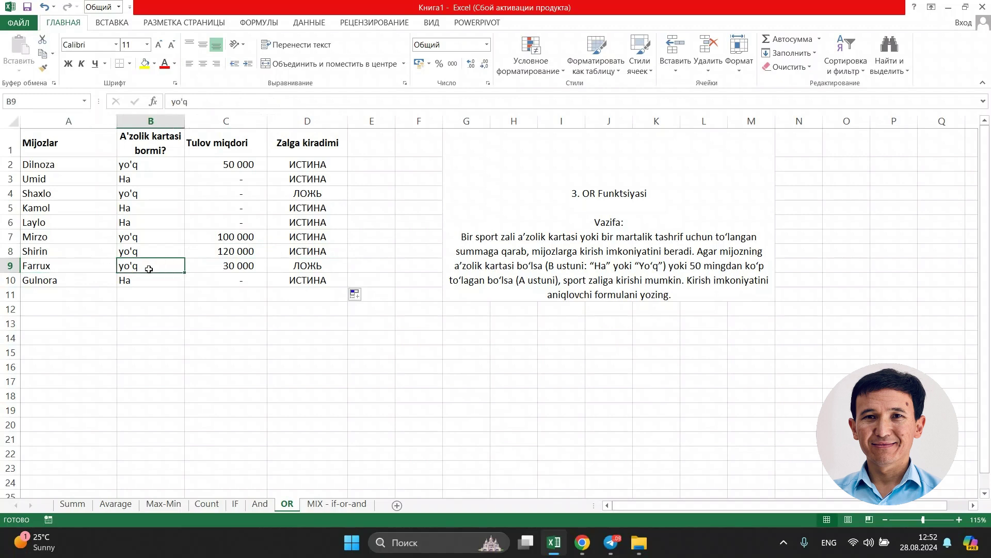
pyautogui.click(232, 265)
pyautogui.click(305, 266)
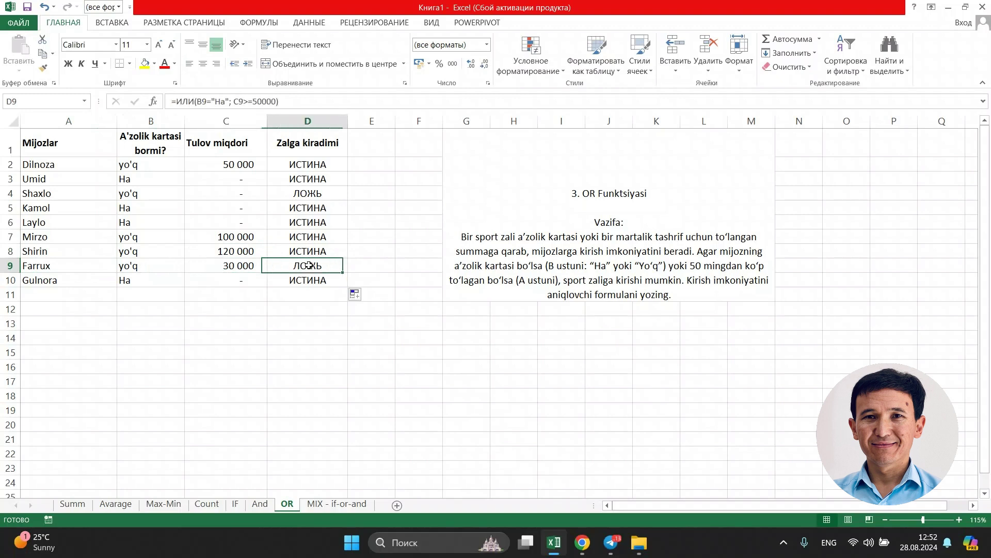
pyautogui.click(62, 281)
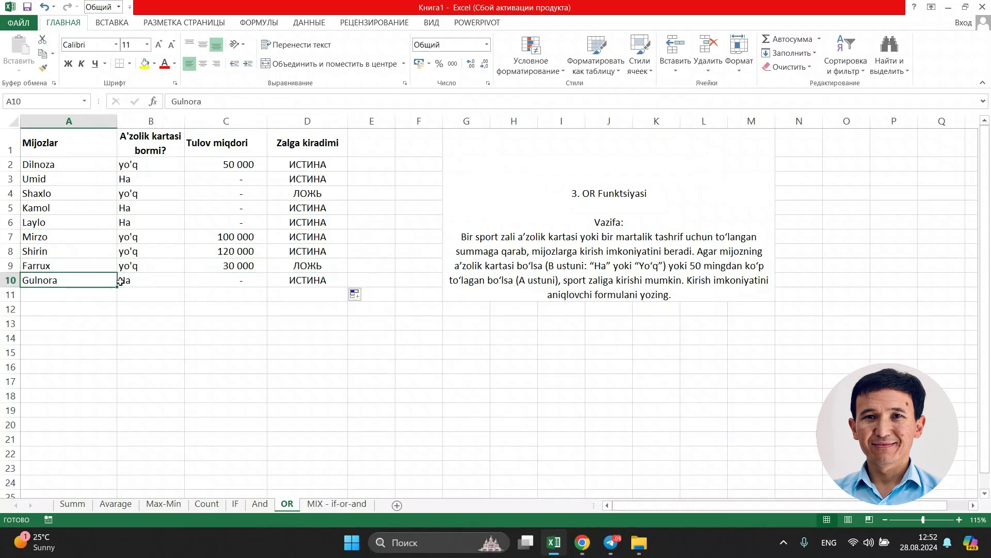
pyautogui.click(151, 280)
pyautogui.click(231, 280)
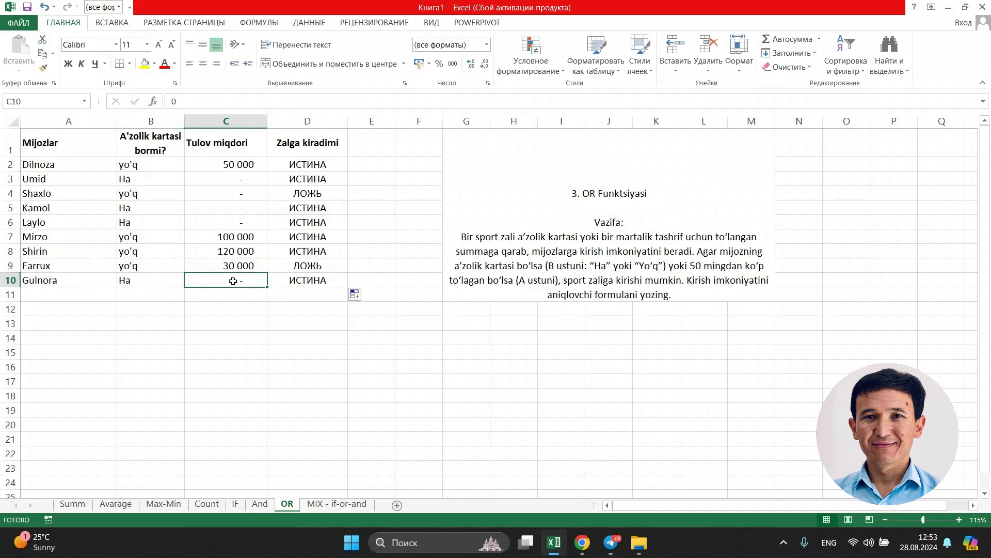
pyautogui.click(310, 280)
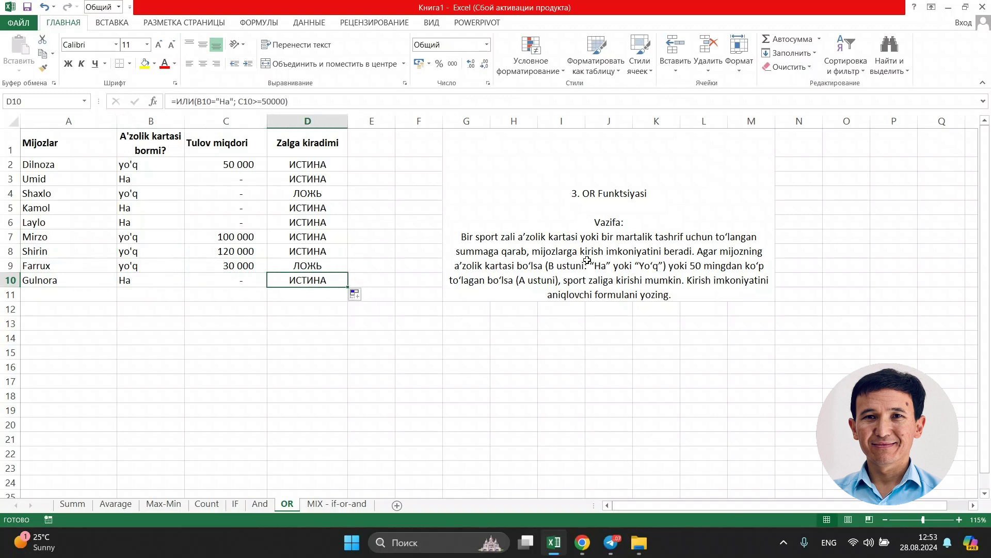
# Review the whole gym entry table A1:D10.
pyautogui.click(508, 337)
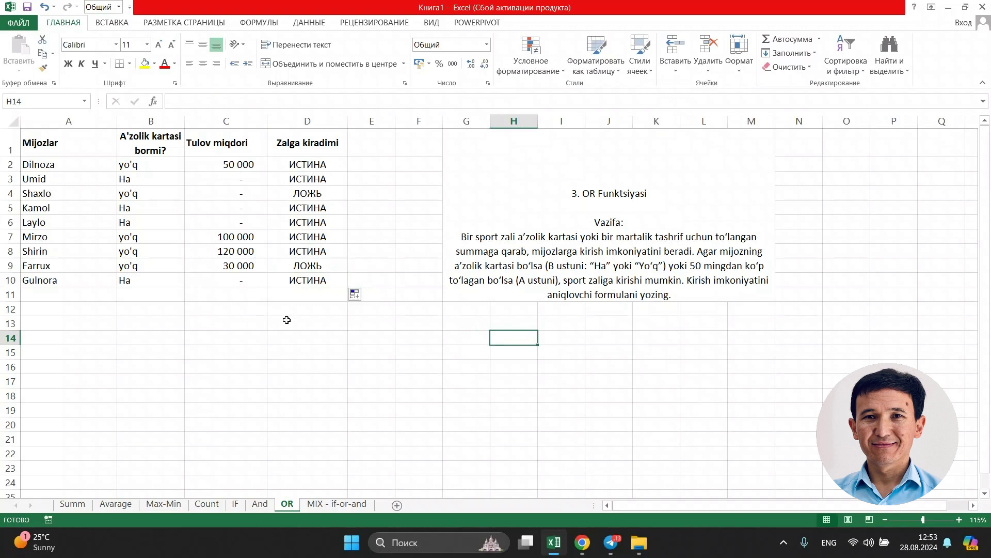
pyautogui.moveTo(59, 146); pyautogui.dragTo(288, 285)
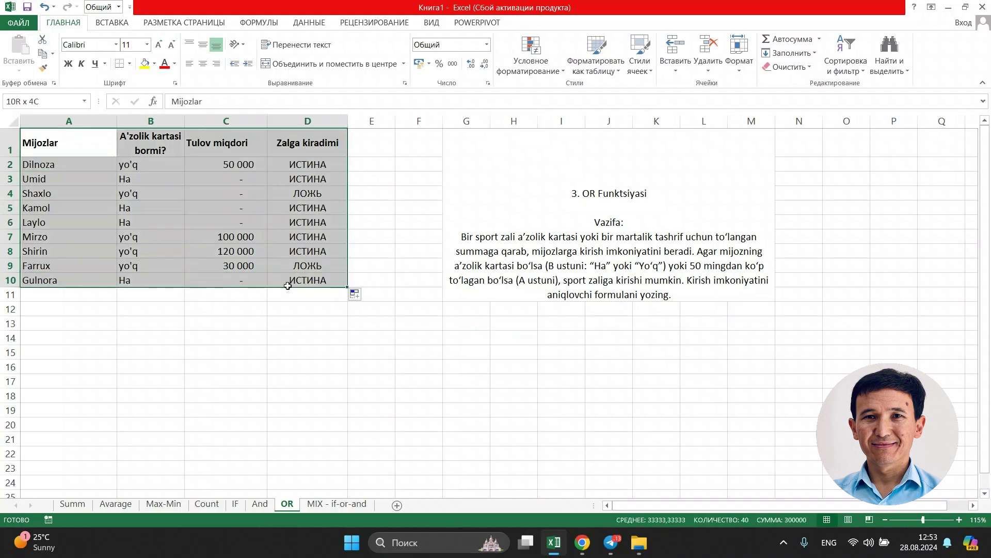
pyautogui.click(310, 330)
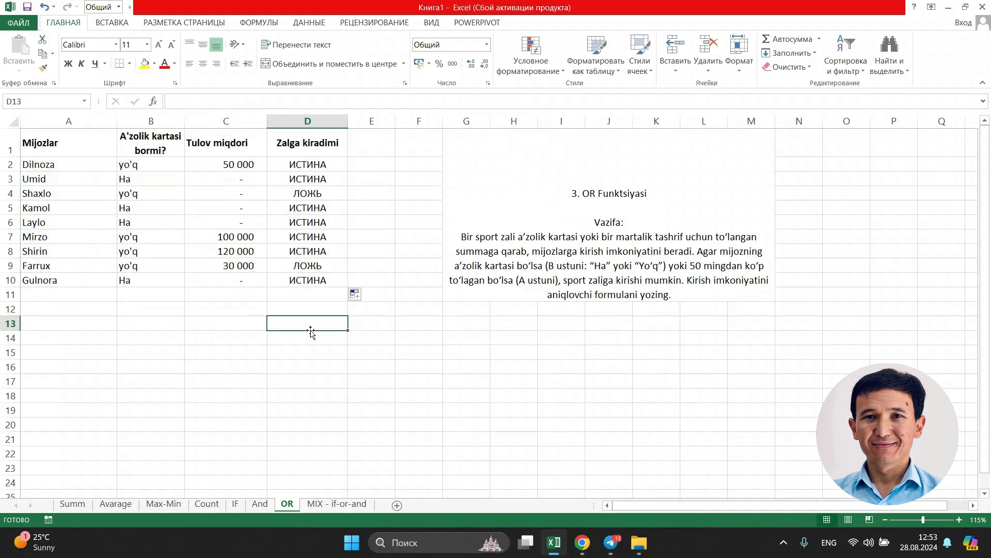